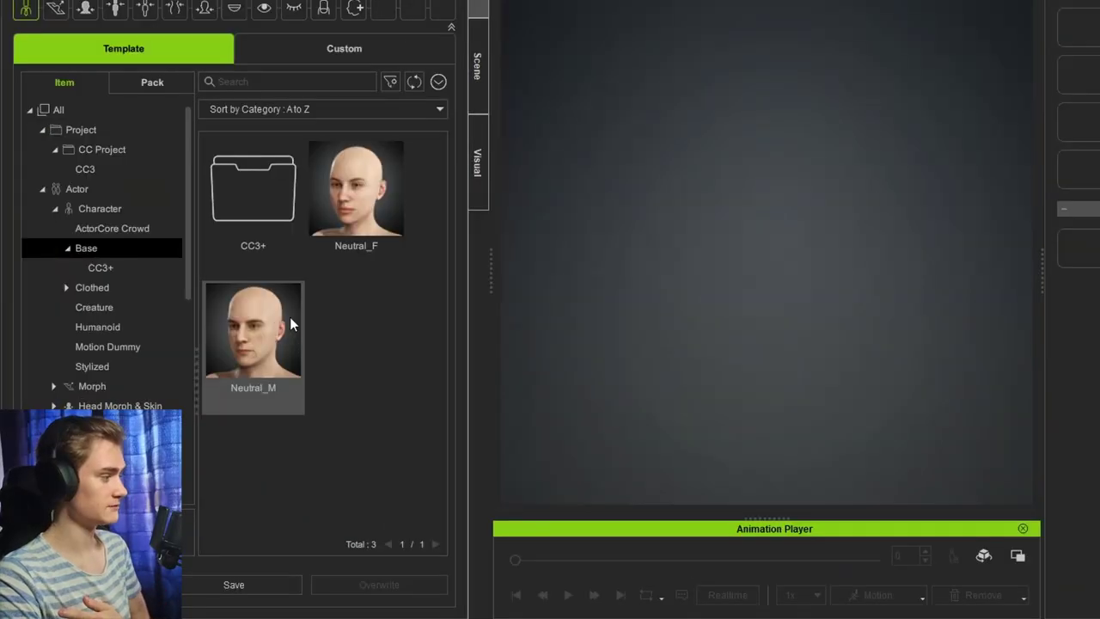
Load the Neutral_M base body and bring up its Body > Shoulder morph sliders
double_click(290, 322)
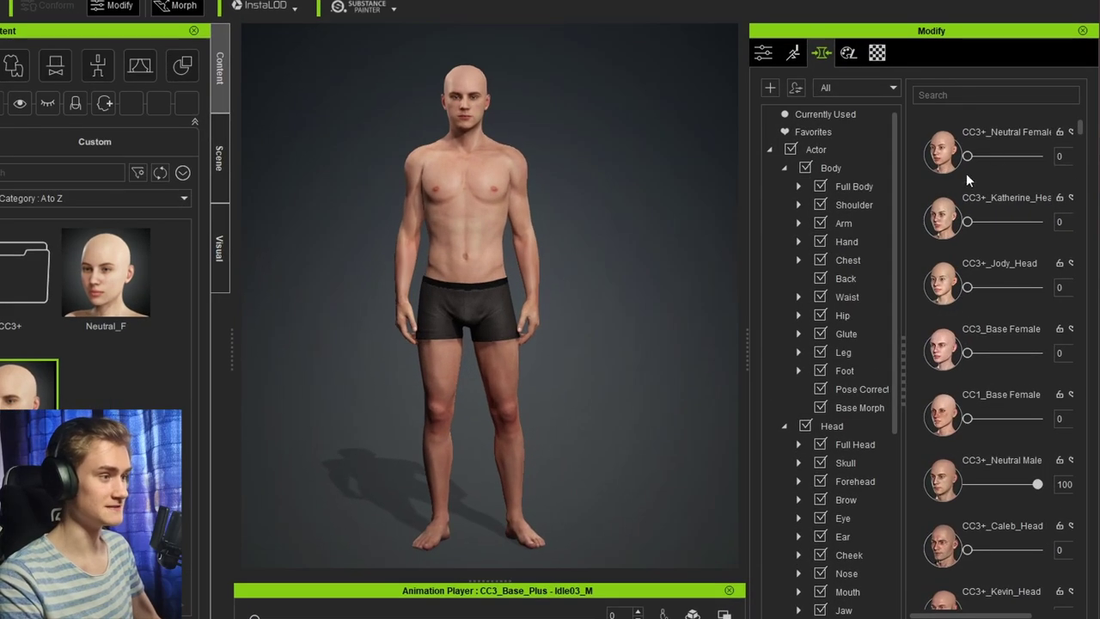
scroll(886, 294, "down", 5)
scroll(847, 391, "up", 5)
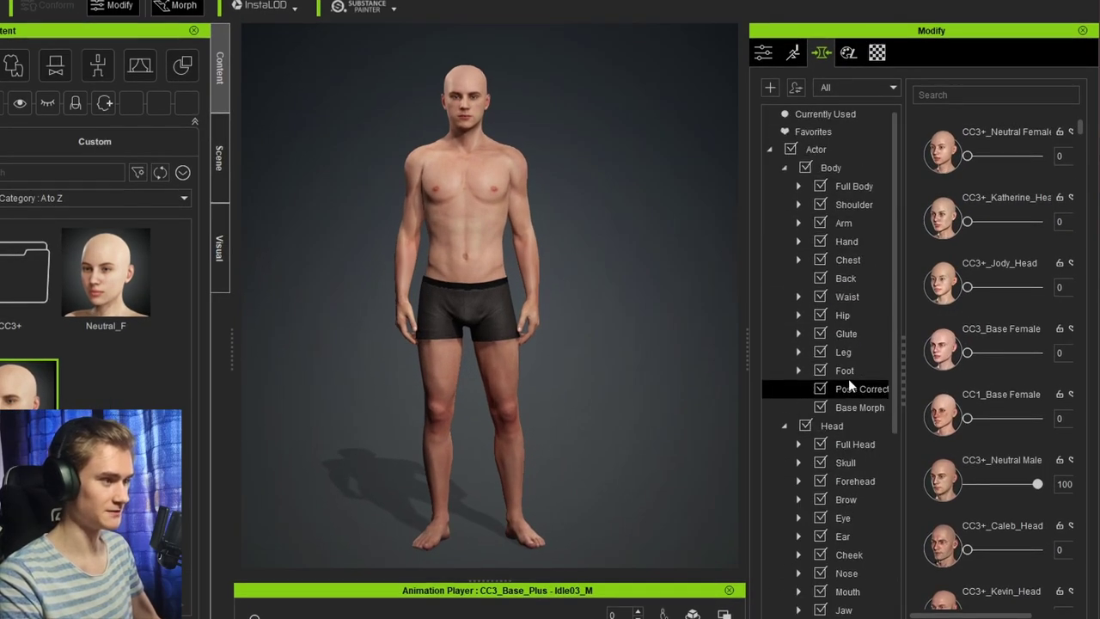
left_click(855, 204)
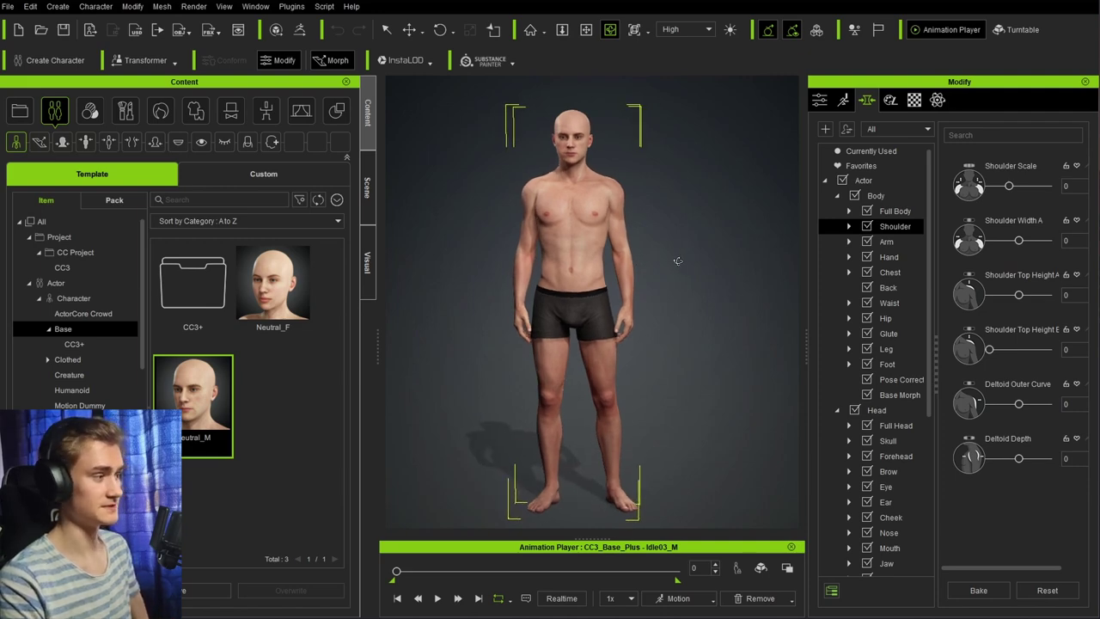
Set the eye morphs to Eye Lower Depth 100 and Eyelid Lower Height -100
left_click(884, 486)
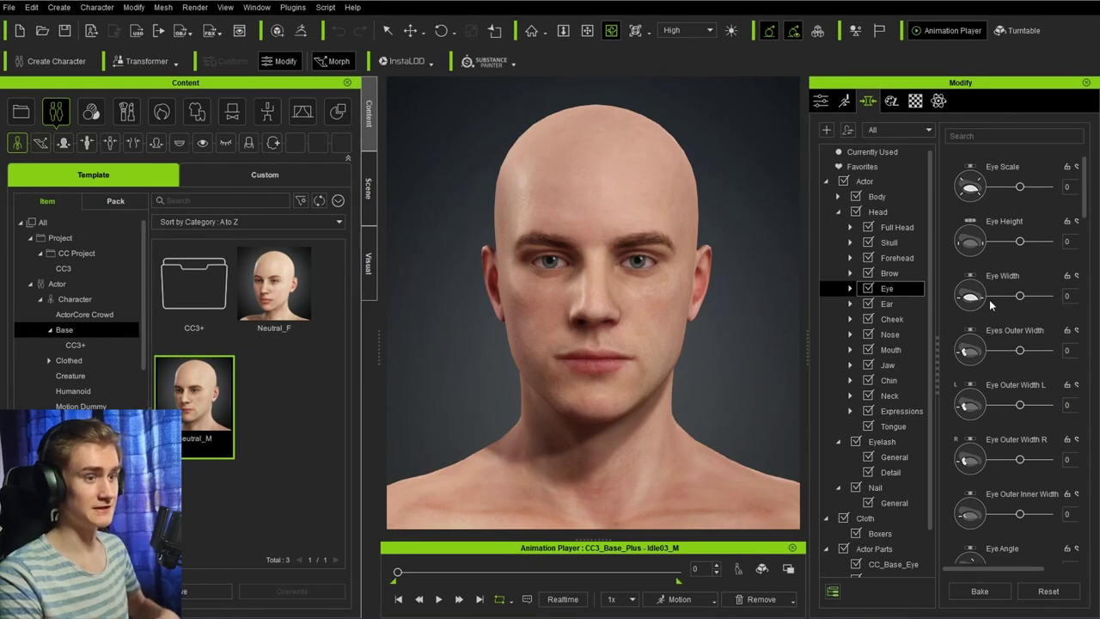
scroll(1006, 309, "down", 5)
left_click_drag(1020, 276, 1051, 280)
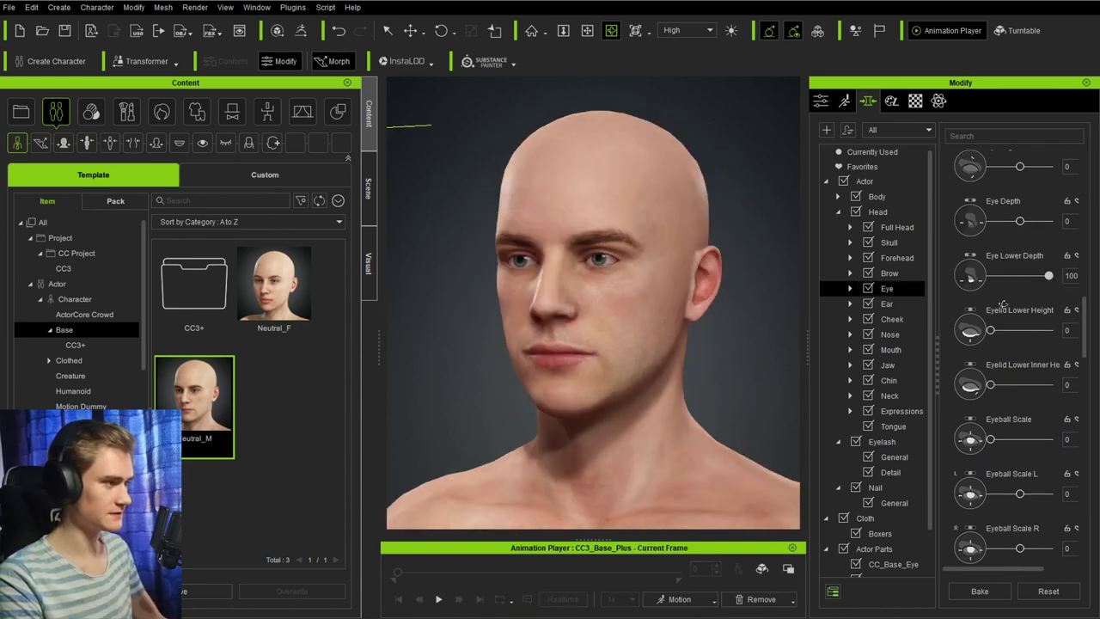
mouse_move(1048, 282)
left_mouse_down()
mouse_move(997, 282)
mouse_move(1050, 282)
left_mouse_up()
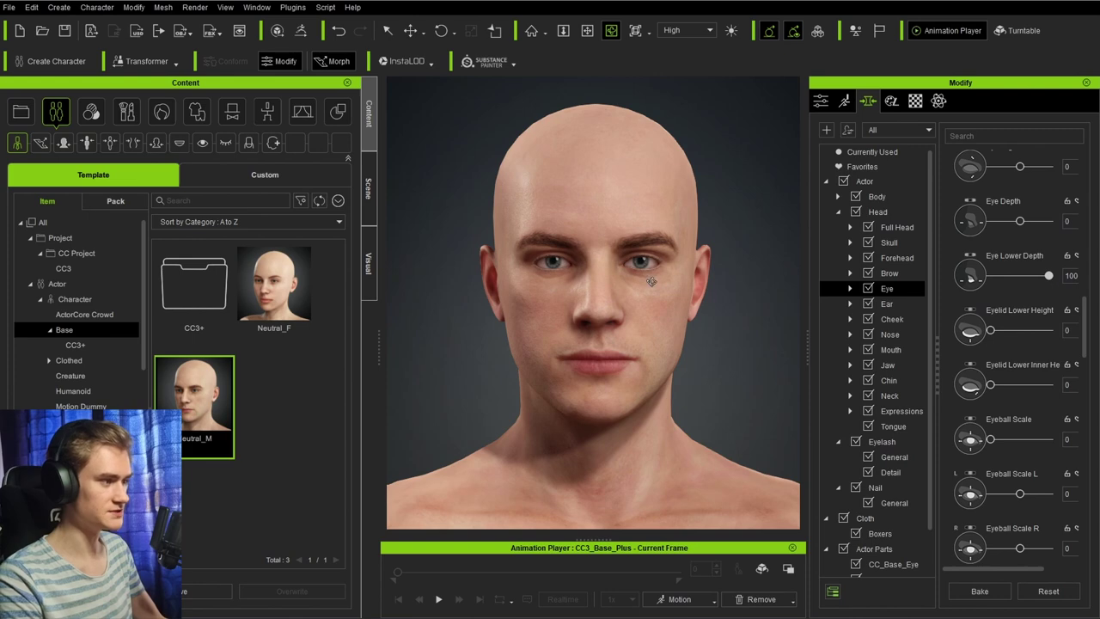
scroll(1071, 295, "down", 1)
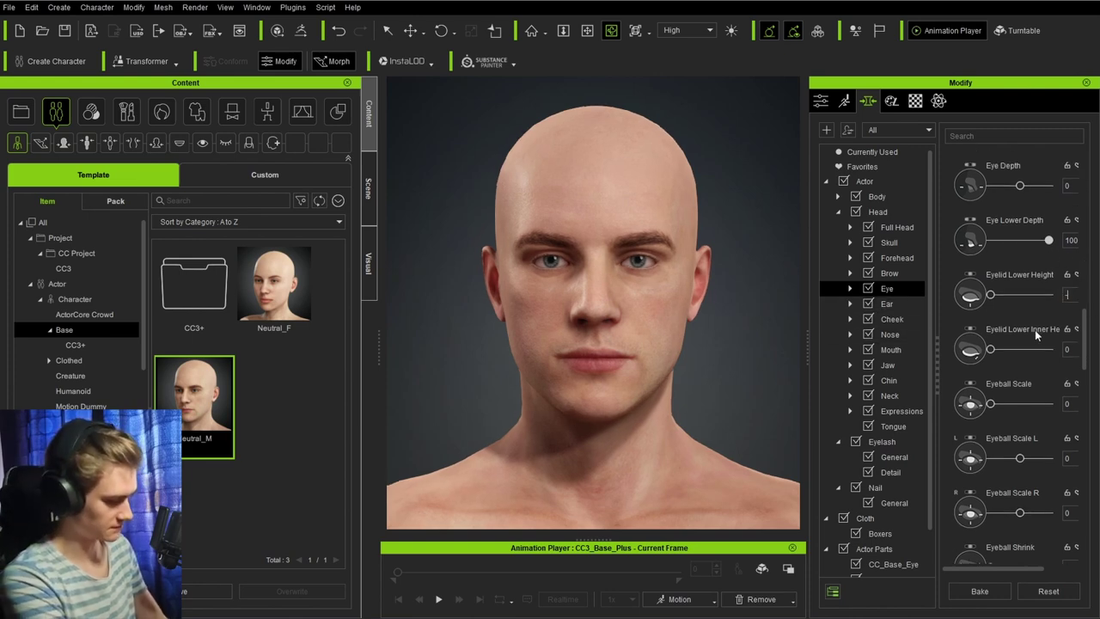
type("-100")
key("Return")
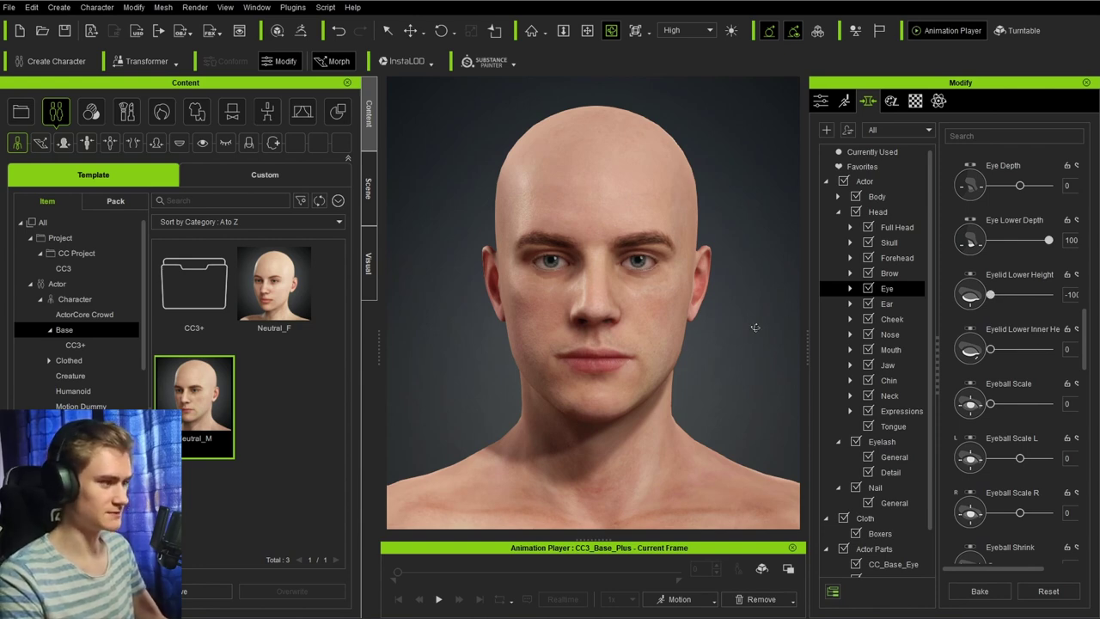
left_click(885, 288)
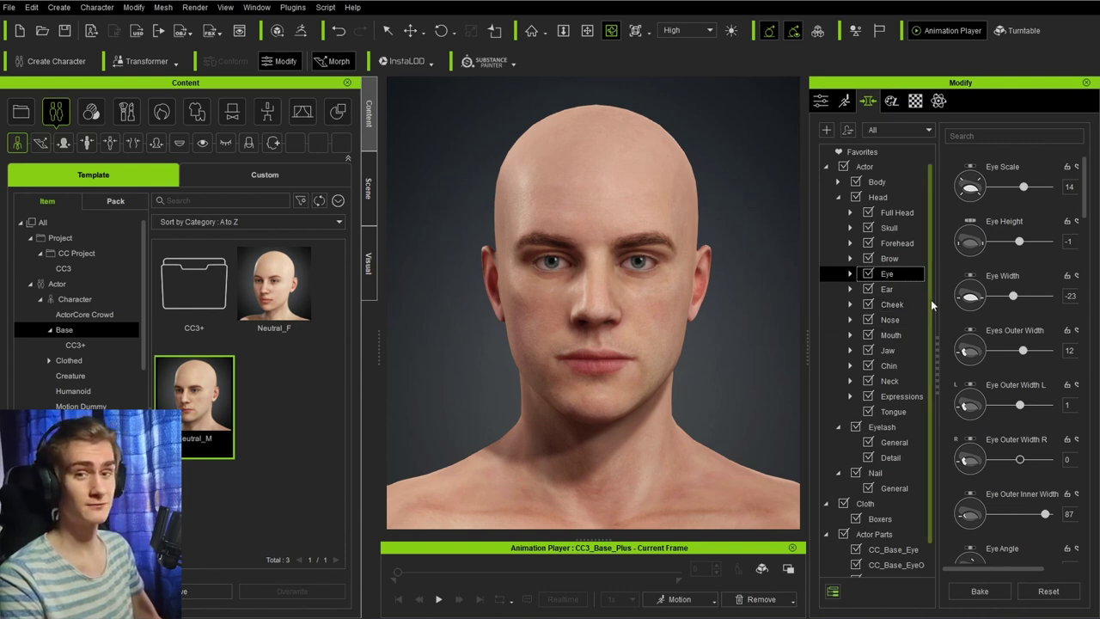
Narrow the nose to Nose Width -74
left_click(890, 319)
left_click_drag(1020, 242, 996, 234)
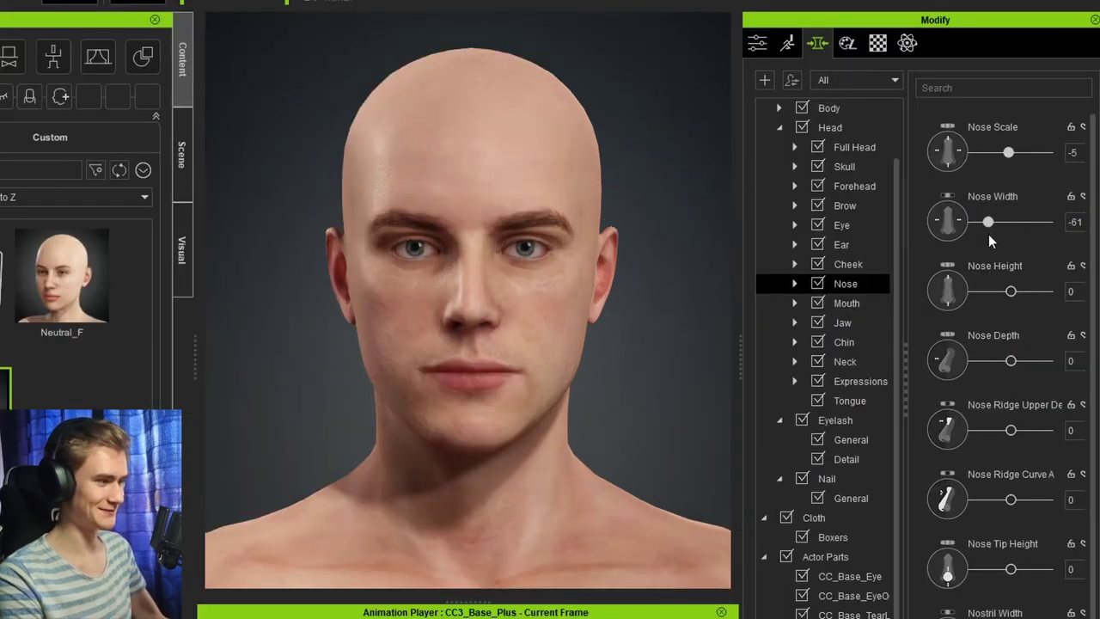
left_click(847, 302)
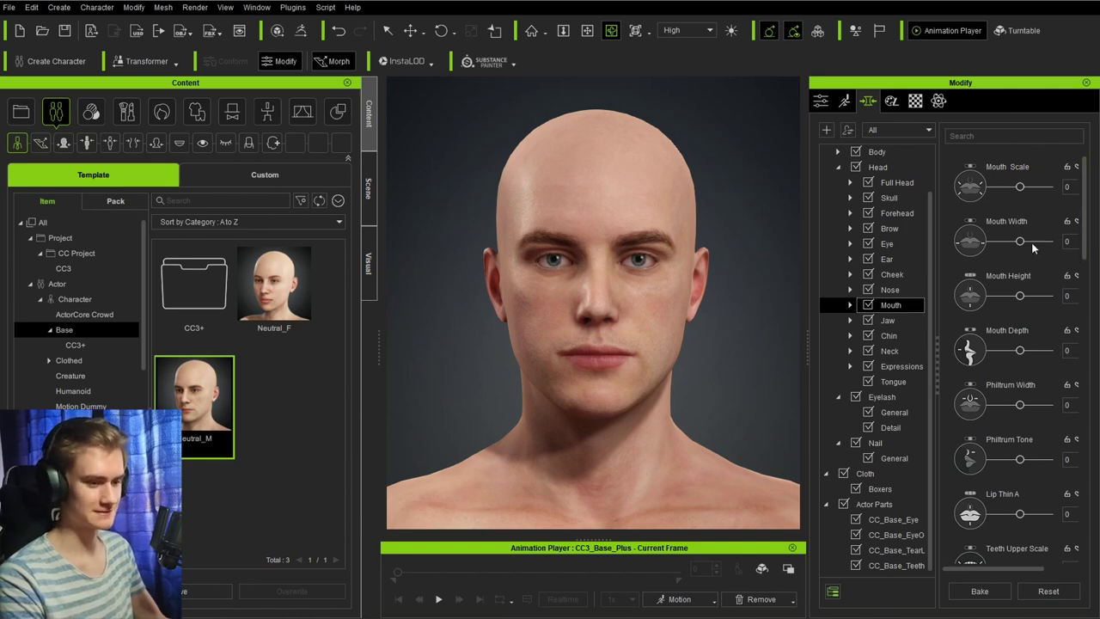
Set Jaw Height -50 and Jaw Corner Height -100, checking the jaw in profile
left_click(887, 320)
mouse_move(602, 344)
right_mouse_down()
mouse_move(481, 343)
mouse_move(618, 352)
mouse_move(724, 380)
mouse_move(653, 348)
mouse_move(773, 346)
mouse_move(661, 335)
right_mouse_up()
scroll(733, 361, "down", 3)
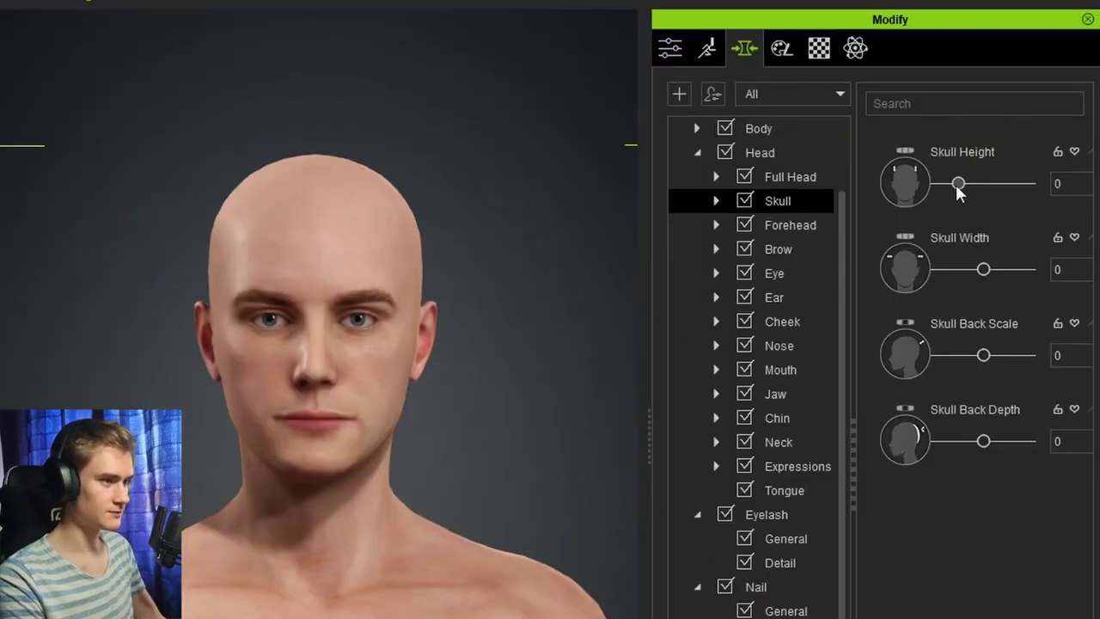
left_click_drag(1003, 190, 1046, 194)
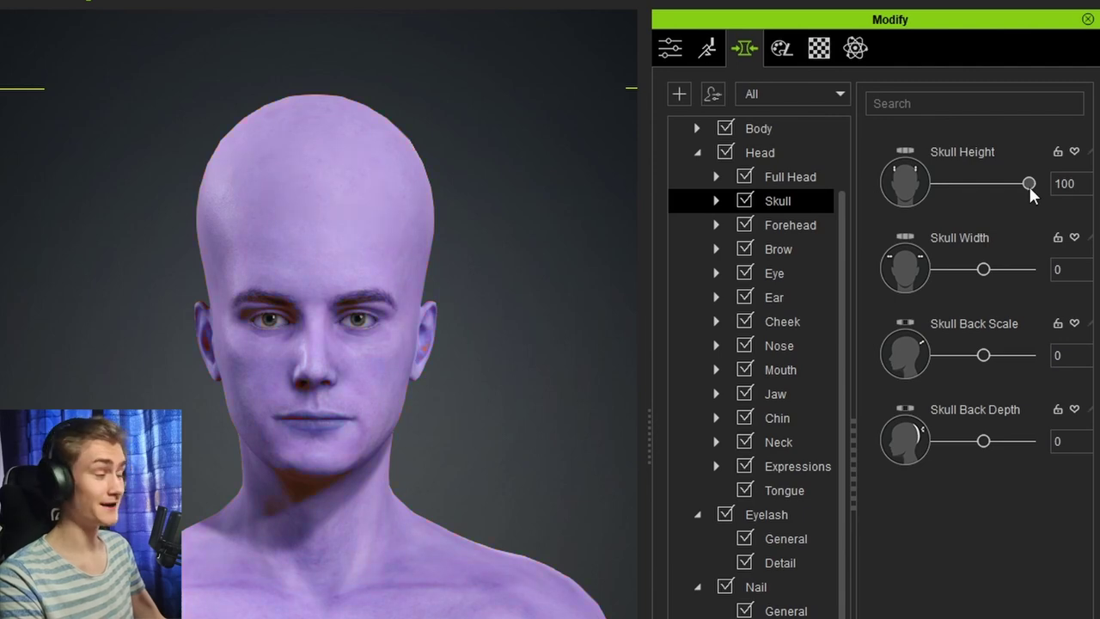
right_click_drag(473, 296, 559, 297)
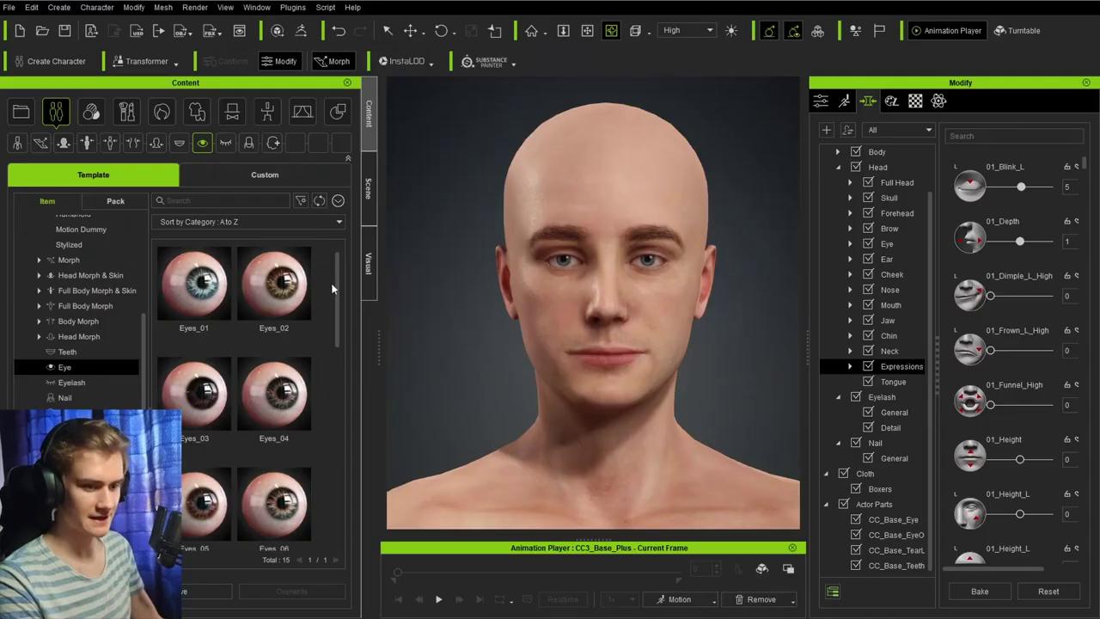
Apply the Tracker Eyes to the character and zoom in on the face
scroll(192, 483, "down", 5)
double_click(208, 483)
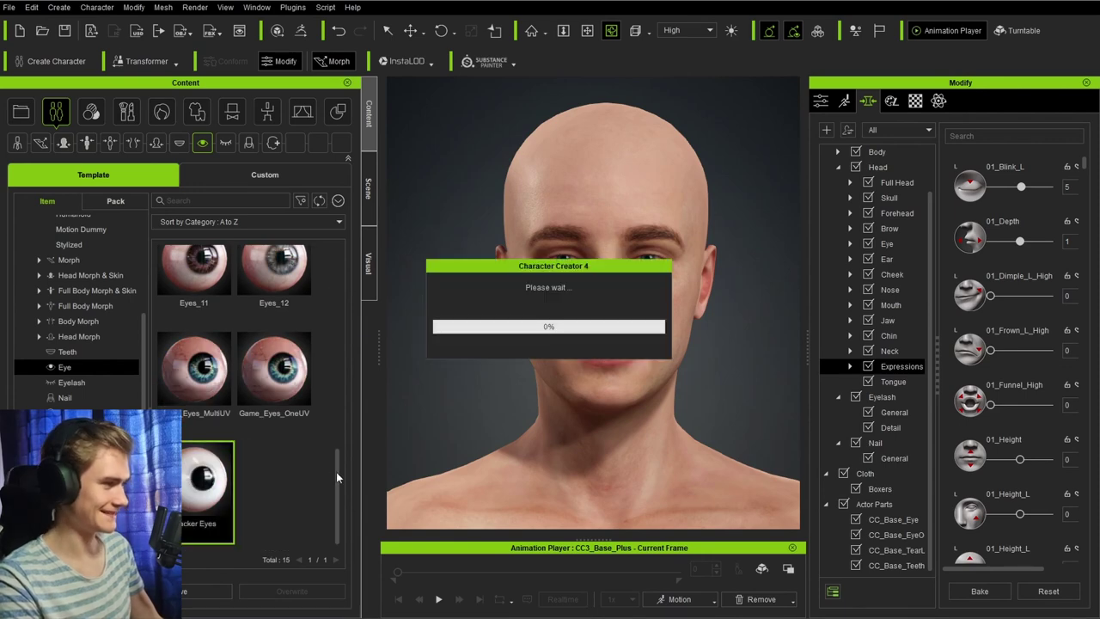
left_click(513, 343)
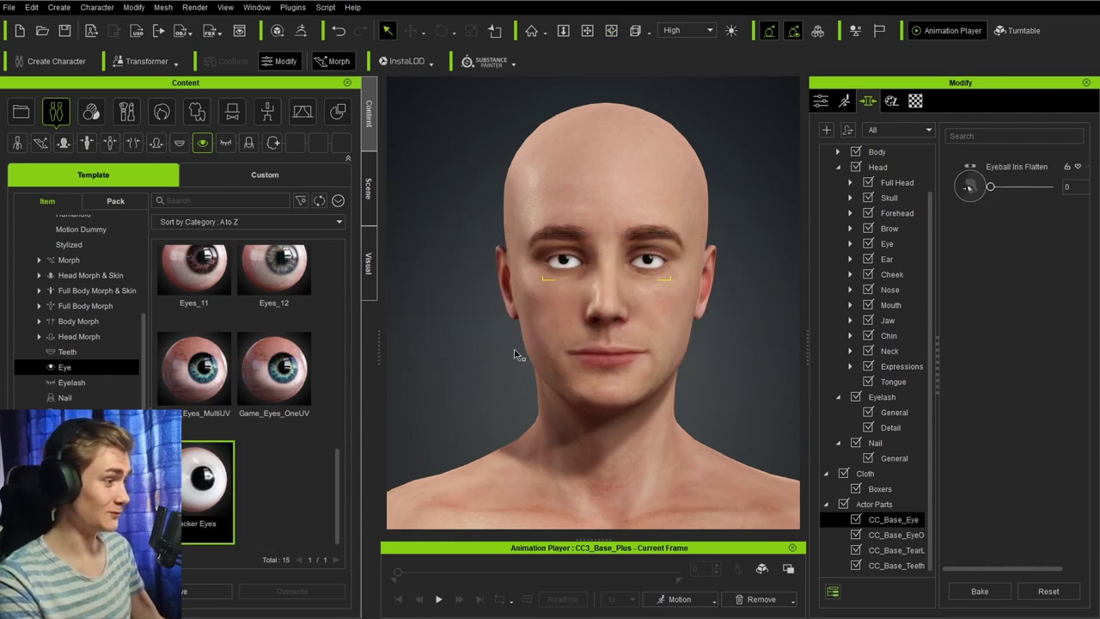
key("f")
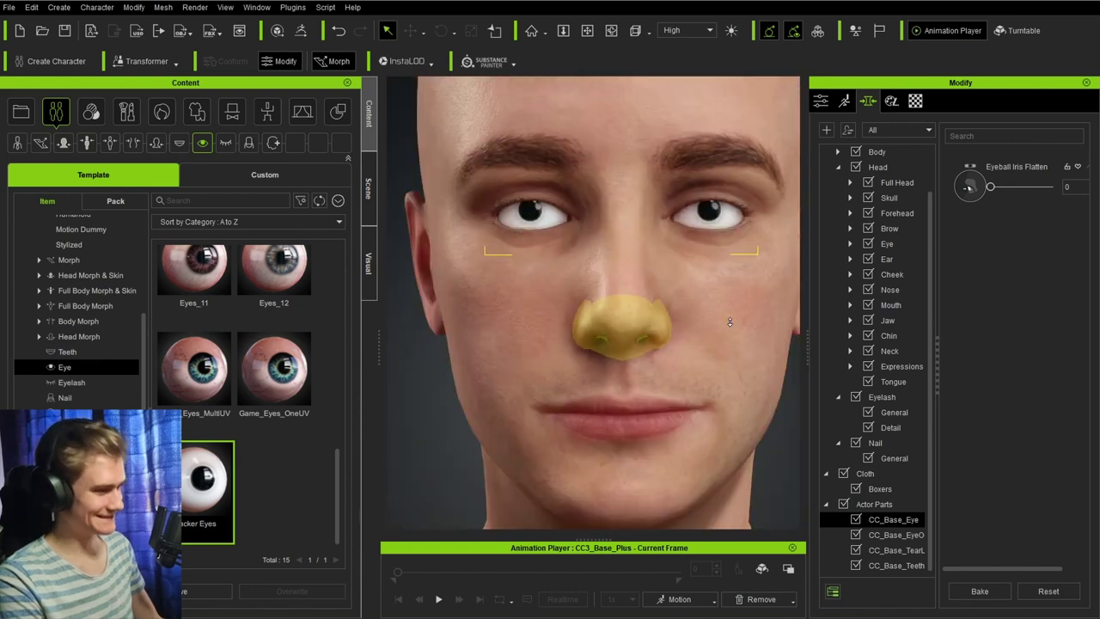
Replace the Tracker Eyes with the Eyes_03 eyes
scroll(709, 335, "down", 3)
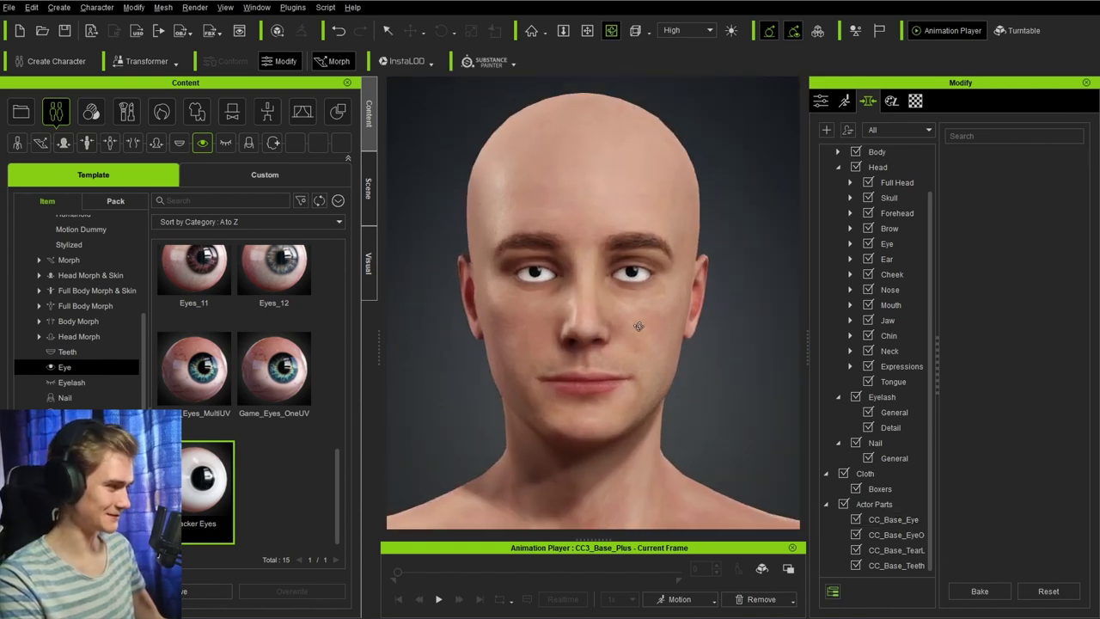
scroll(327, 458, "up", 2)
scroll(338, 441, "up", 4)
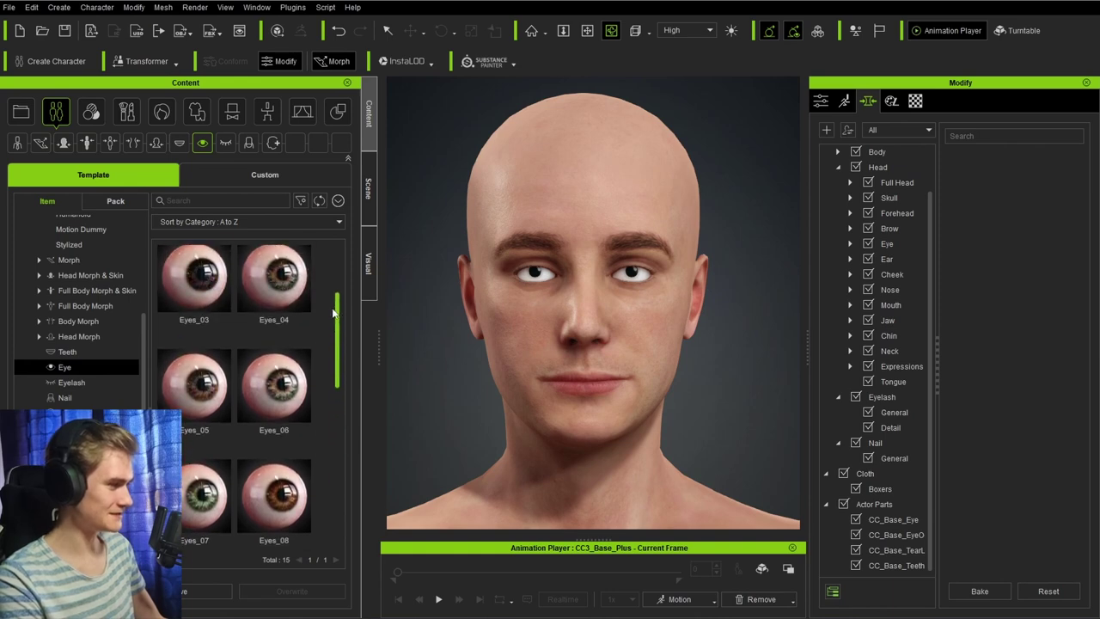
double_click(213, 403)
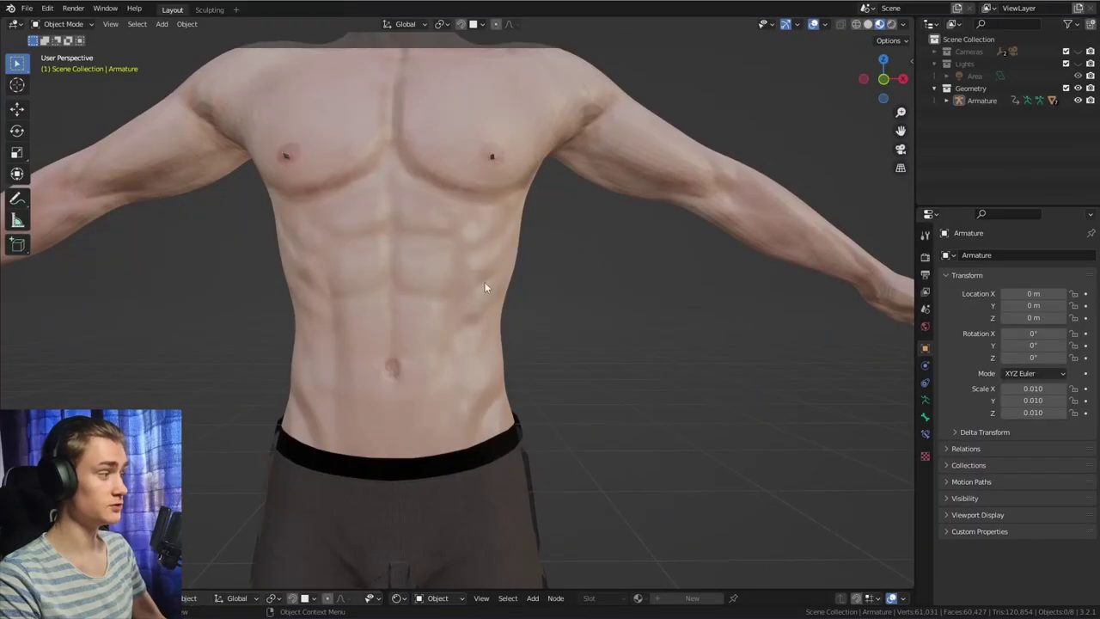
scroll(472, 288, "up", 3)
mouse_move(463, 294)
middle_mouse_down()
mouse_move(515, 289)
mouse_move(570, 315)
mouse_move(555, 315)
middle_mouse_up()
Compare Solid and Material Preview shading on the body, ending in Solid shading
key("z")
left_click(609, 308)
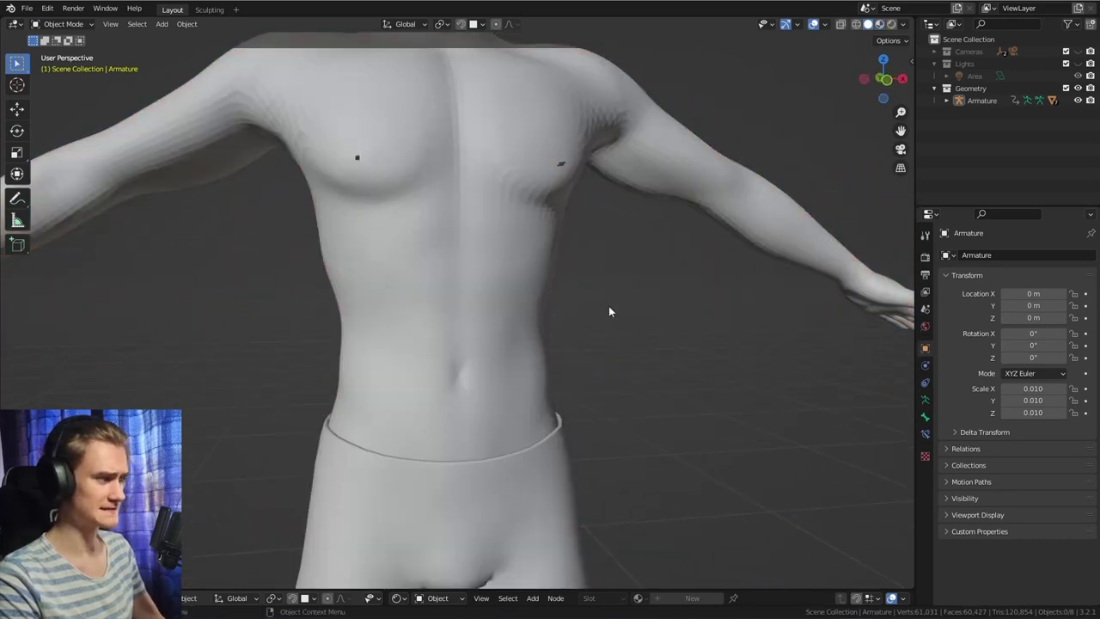
scroll(567, 284, "down", 5)
scroll(554, 300, "up", 5)
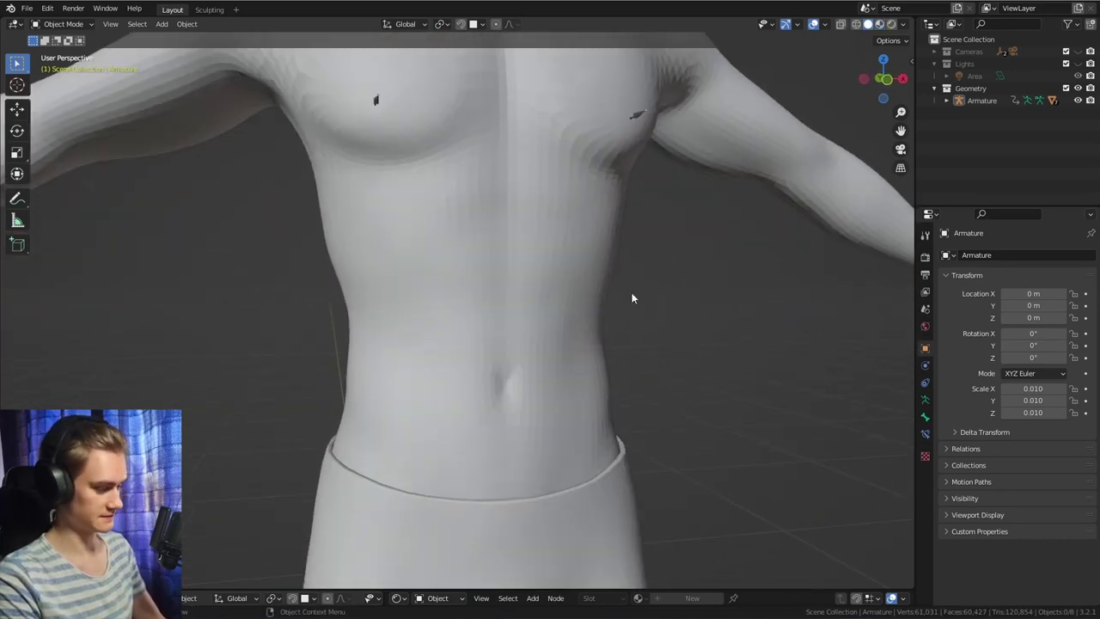
key("z")
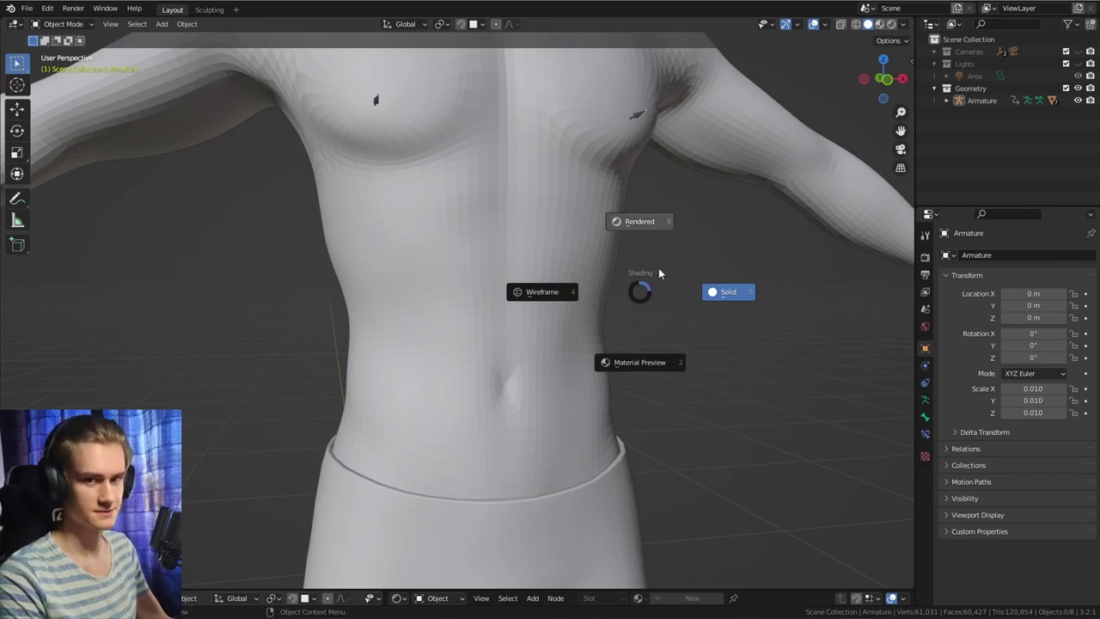
left_click(628, 361)
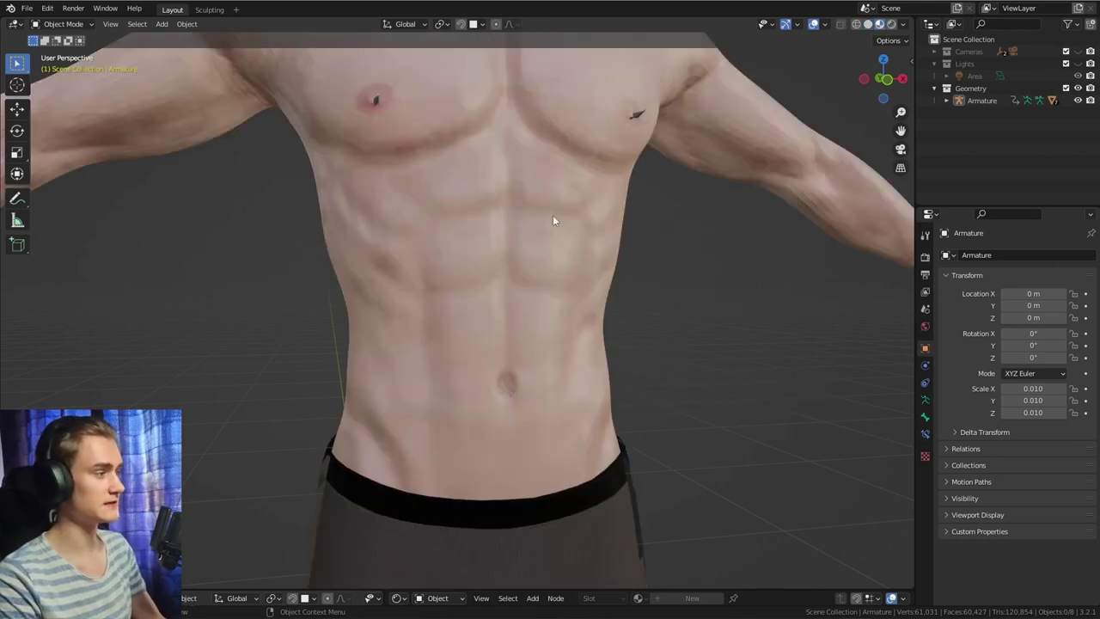
scroll(546, 266, "down", 5)
scroll(512, 324, "up", 5)
key("z")
left_click(658, 277)
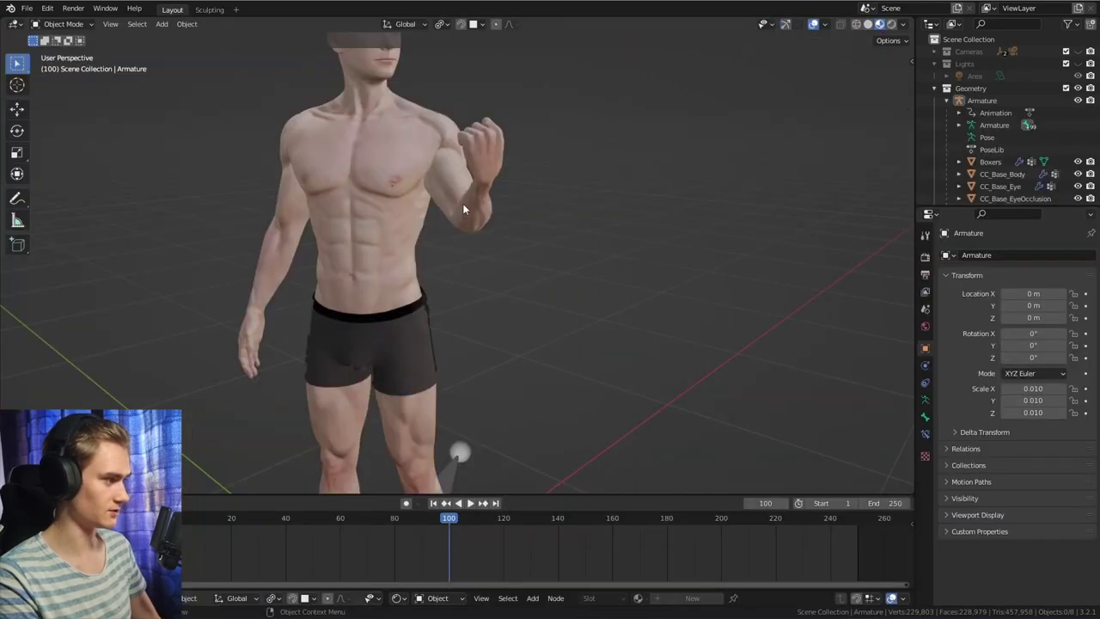
Orbit to view the character from behind
middle_click_drag(463, 209, 693, 287)
scroll(552, 315, "down", 3)
scroll(528, 322, "down", 2)
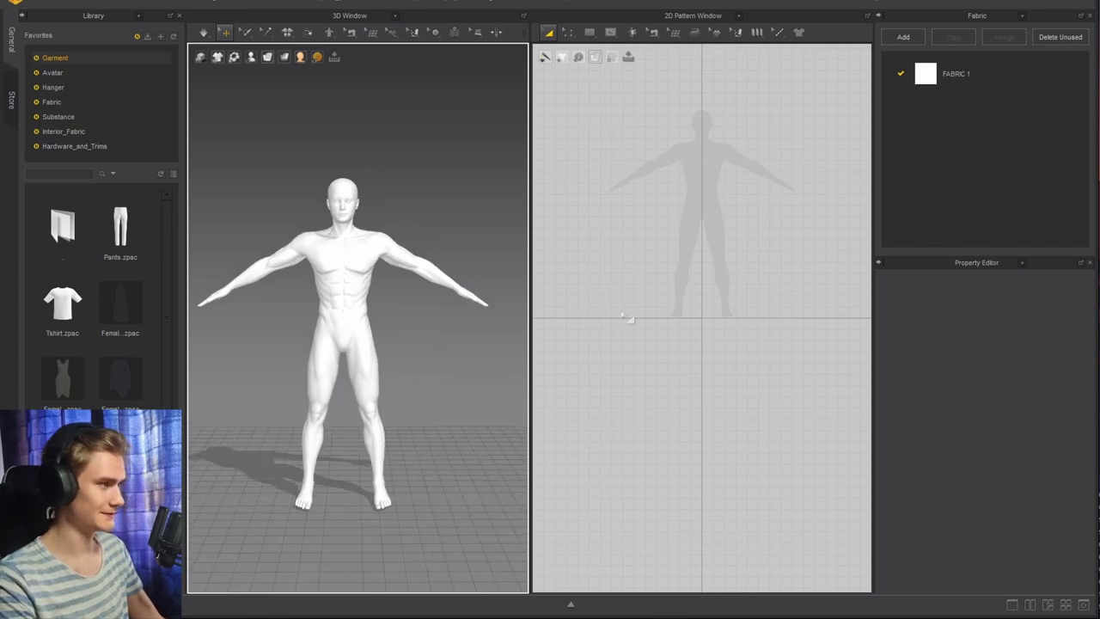
Draw a rectangle pattern above the avatar and simulate it to drape
left_click(577, 35)
left_click(595, 69)
left_click_drag(621, 111, 785, 190)
right_click_drag(438, 132, 388, 253)
key("q")
key("space")
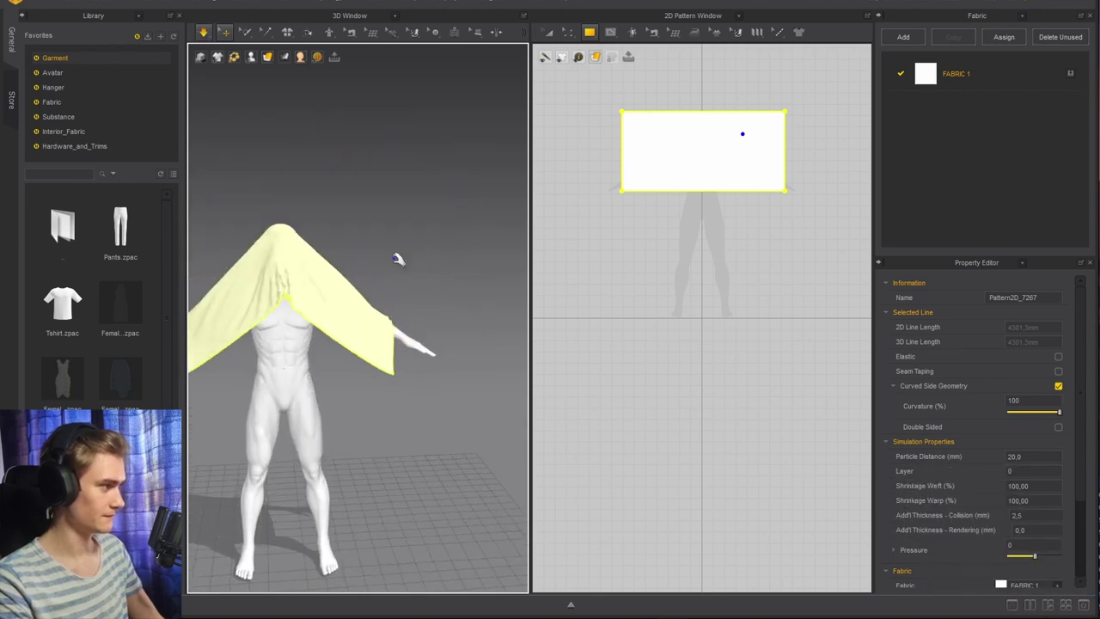
Copy the rectangle and place the pasted copy below the first
key("ctrl+c")
key("ctrl+v")
scroll(747, 324, "up", 3)
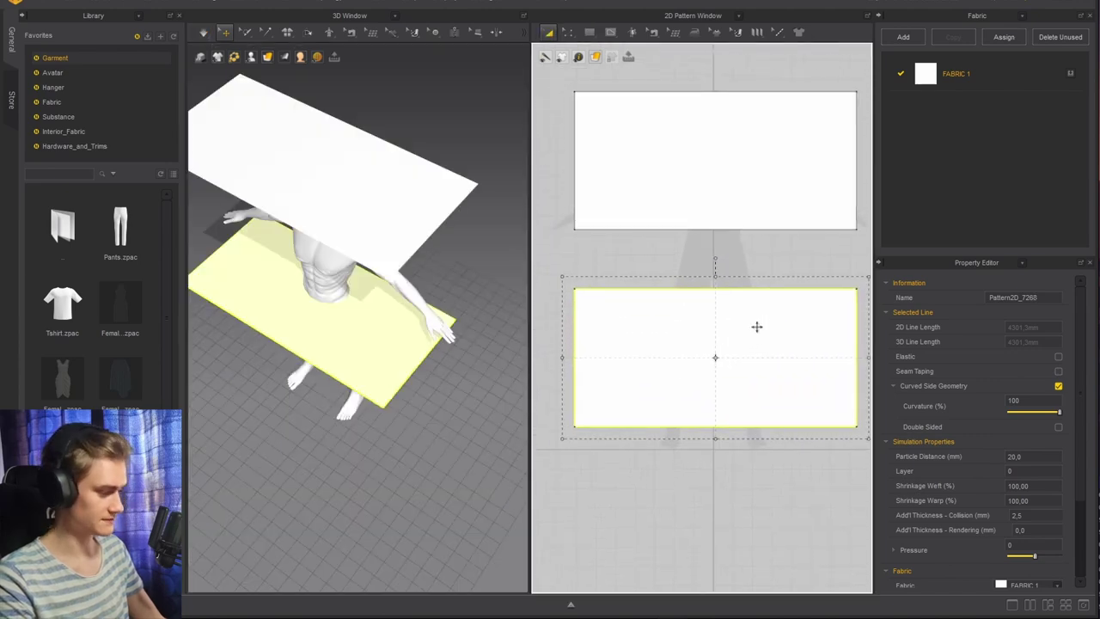
left_click(763, 309)
Sew the lower panel's top edge to the upper panel's bottom edge and simulate
key("n")
left_click(798, 292)
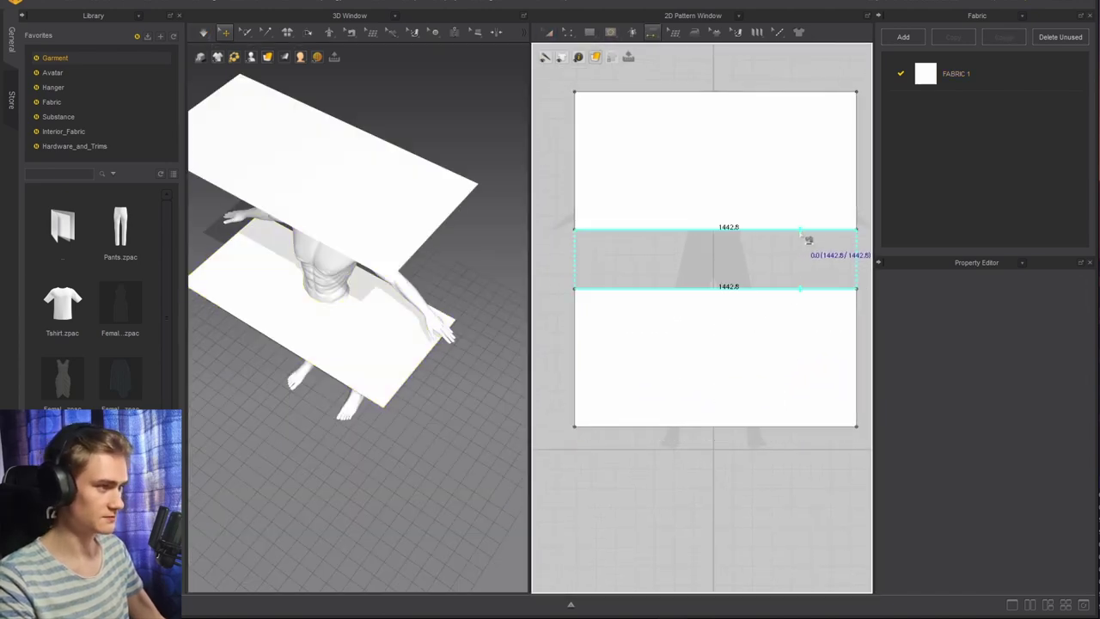
left_click(810, 232)
key("a")
left_click(797, 408)
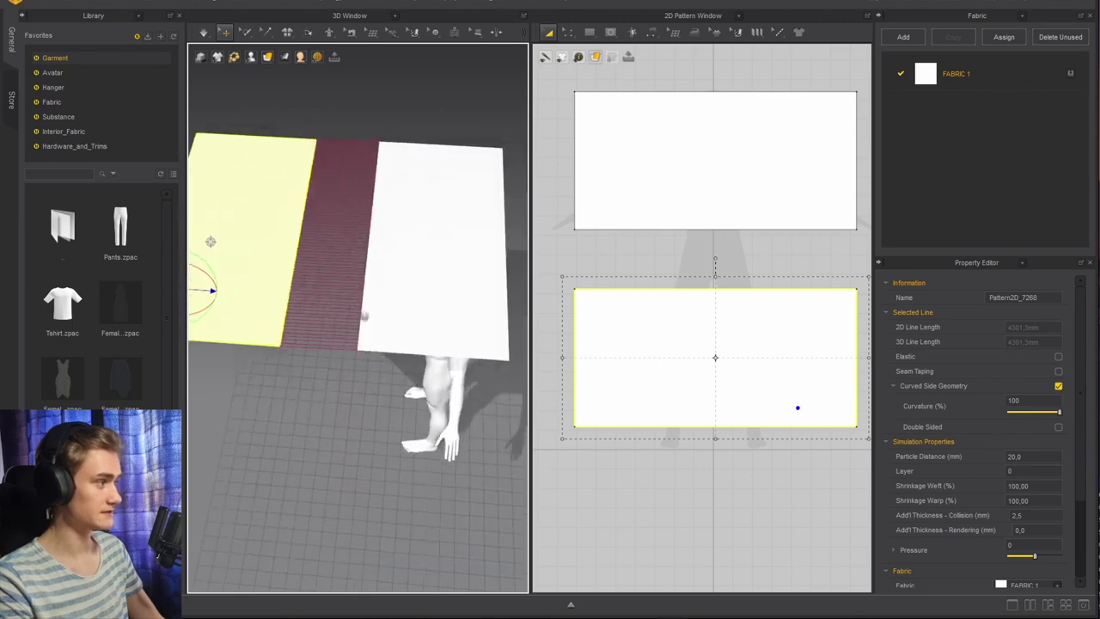
key("space")
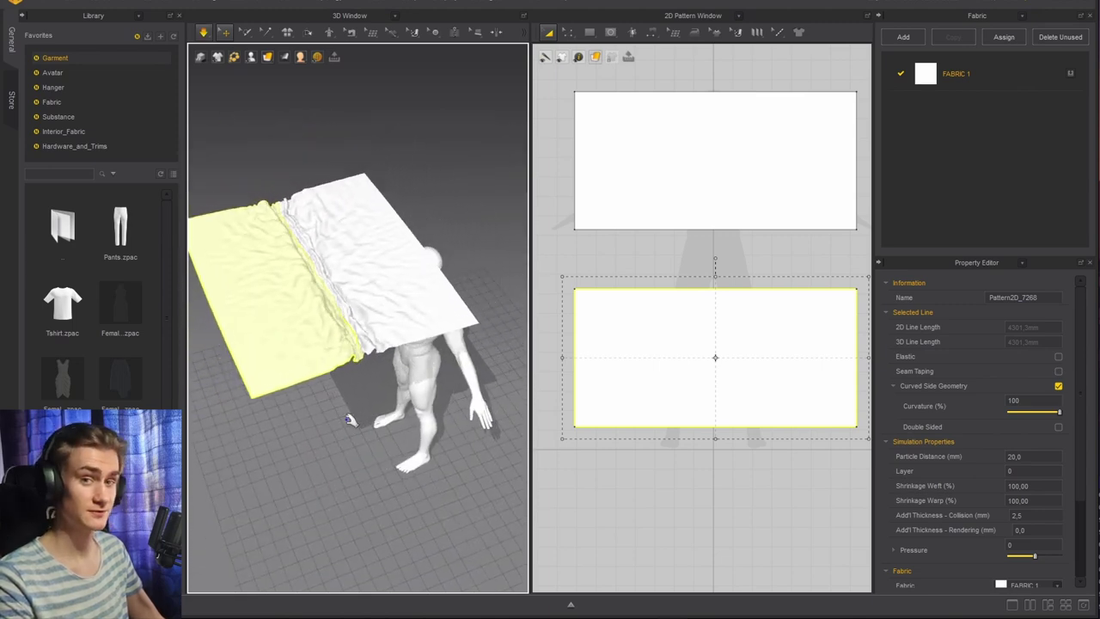
key("space")
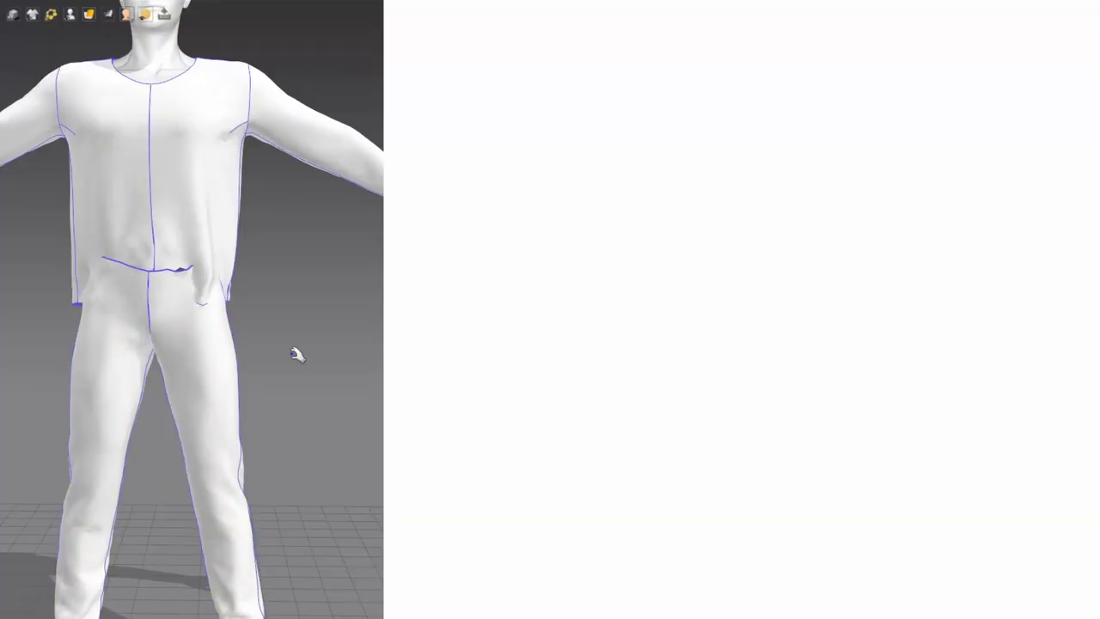
Select suit panels and orbit to inspect the draped white cape side-on
right_click_drag(297, 354, 283, 344)
left_click(218, 298)
mouse_move(218, 297)
right_mouse_down()
mouse_move(261, 327)
mouse_move(209, 297)
right_mouse_up()
left_click(208, 283)
scroll(211, 310, "up", 2)
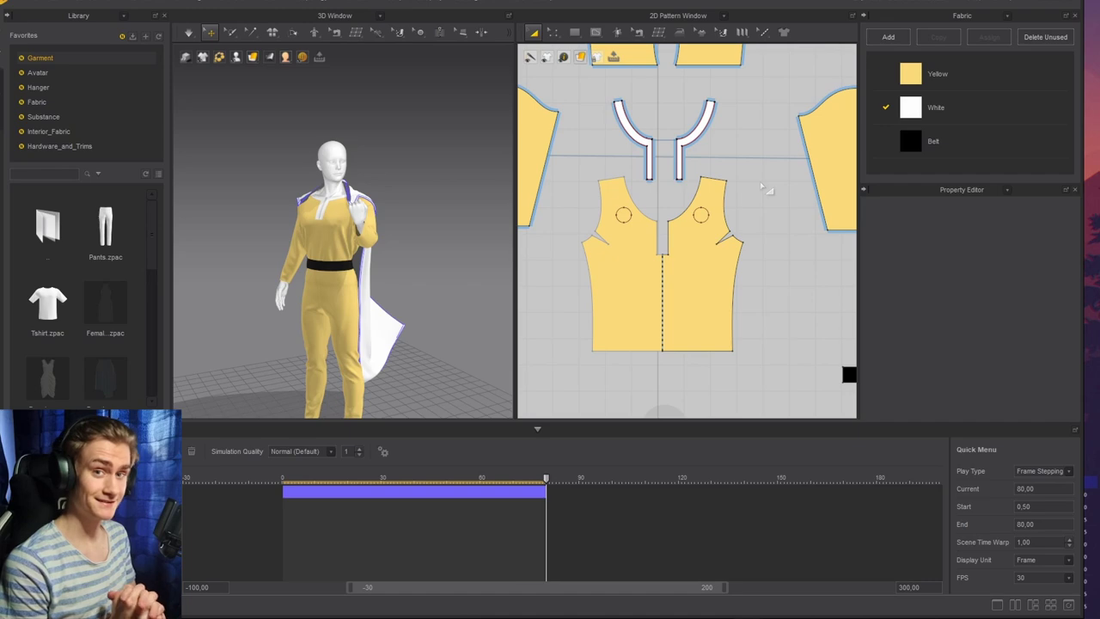
mouse_move(387, 232)
right_mouse_down()
mouse_move(357, 226)
mouse_move(379, 236)
right_mouse_up()
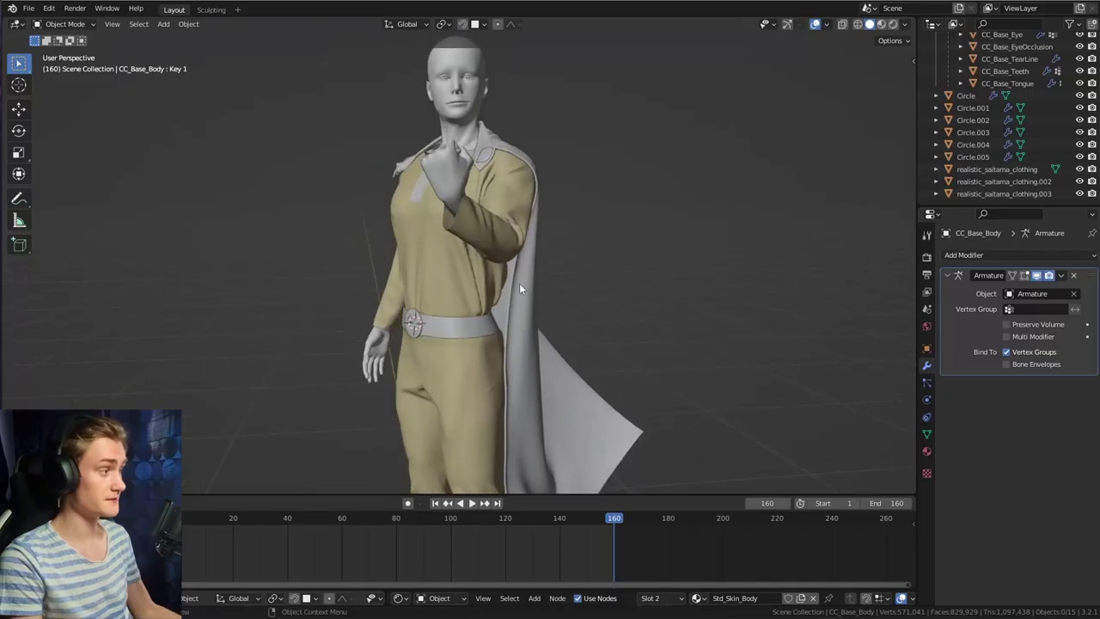
Orbit around the clothed character and select its body
scroll(518, 282, "down", 2)
middle_click_drag(511, 309, 705, 365)
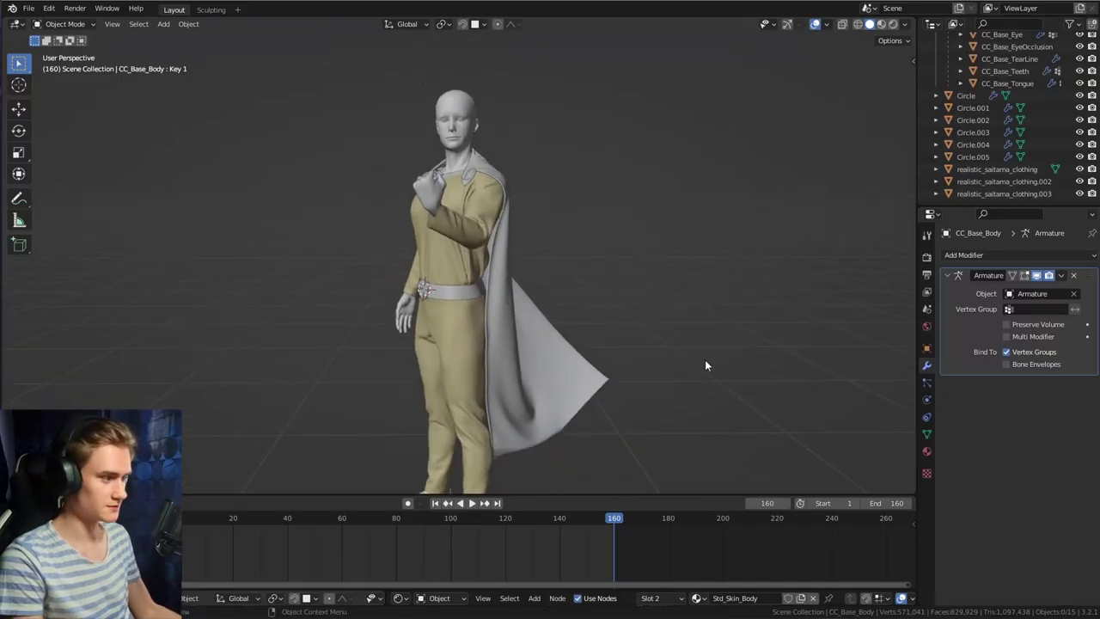
middle_click_drag(522, 317, 512, 335)
scroll(514, 322, "up", 3)
scroll(517, 305, "down", 3)
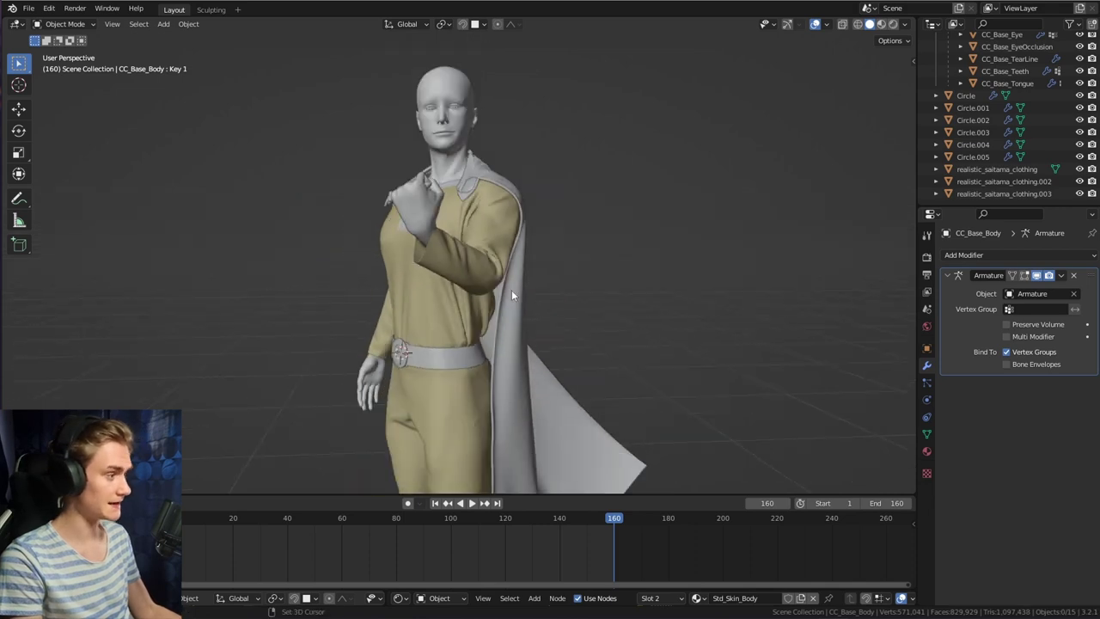
scroll(512, 290, "up", 2)
middle_click_drag(511, 290, 484, 333)
scroll(425, 293, "up", 4)
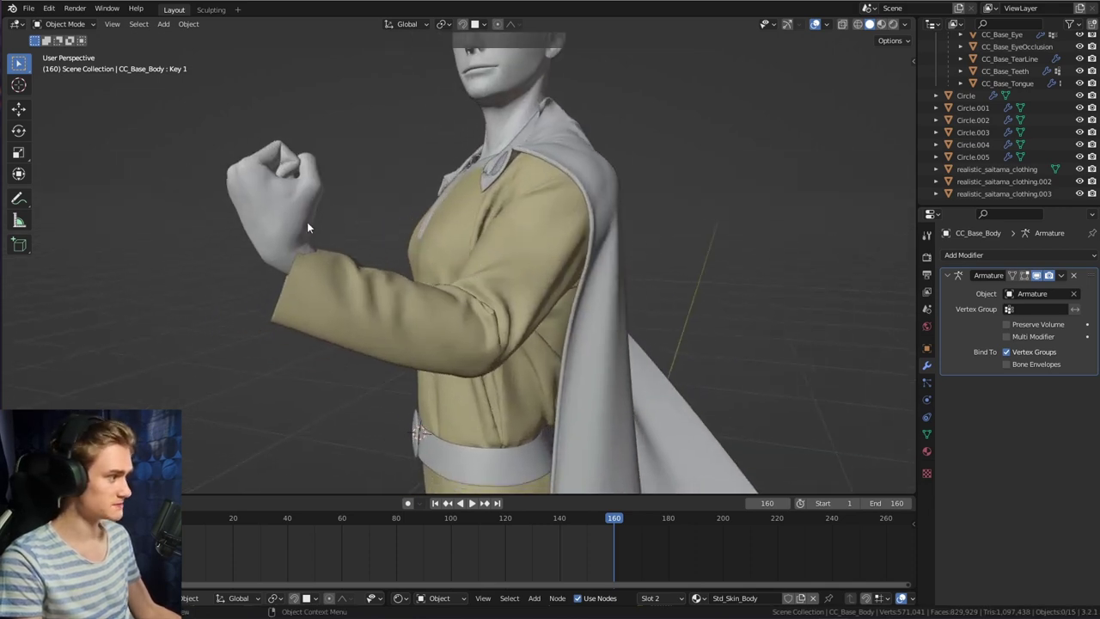
scroll(450, 272, "down", 4)
left_click(450, 272)
middle_click_drag(450, 271, 522, 288)
In Edit Mode, circle-select only the forearm and hand vertices
key("Tab")
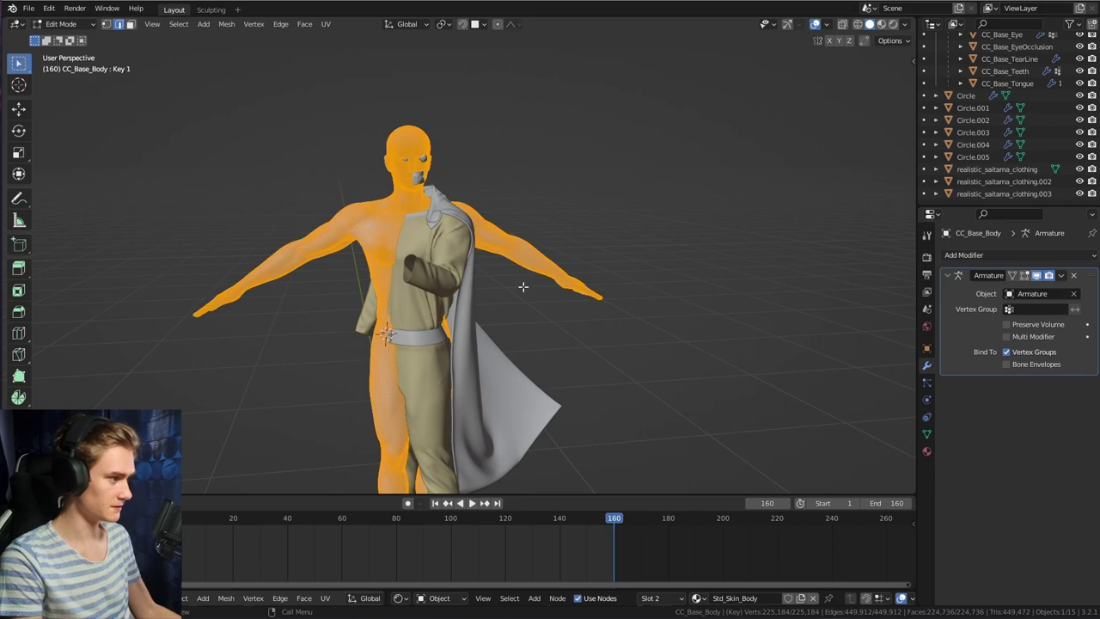
scroll(570, 260, "up", 5)
middle_click_drag(567, 262, 535, 276)
key("alt+a")
mouse_move(665, 216)
middle_mouse_down()
mouse_move(667, 226)
mouse_move(639, 237)
mouse_move(668, 232)
middle_mouse_up()
scroll(657, 226, "down", 4)
key("c")
mouse_move(667, 233)
left_mouse_down()
mouse_move(535, 249)
mouse_move(515, 237)
left_mouse_up()
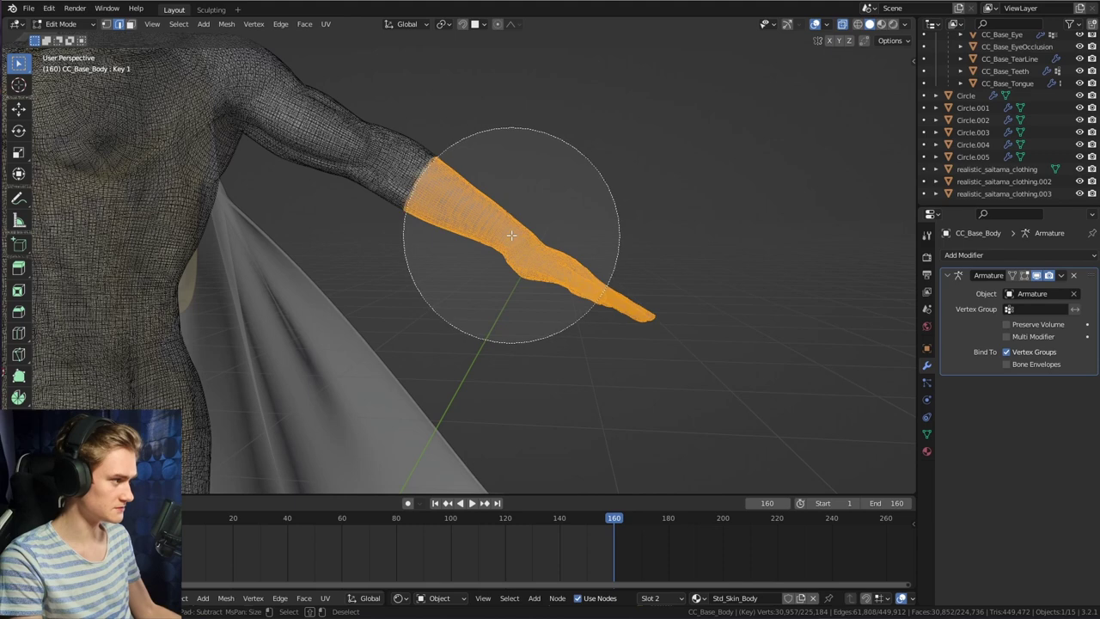
right_click(510, 233)
Duplicate the selected forearm and hand in place
mouse_move(510, 234)
middle_mouse_down()
mouse_move(576, 215)
mouse_move(625, 231)
middle_mouse_up()
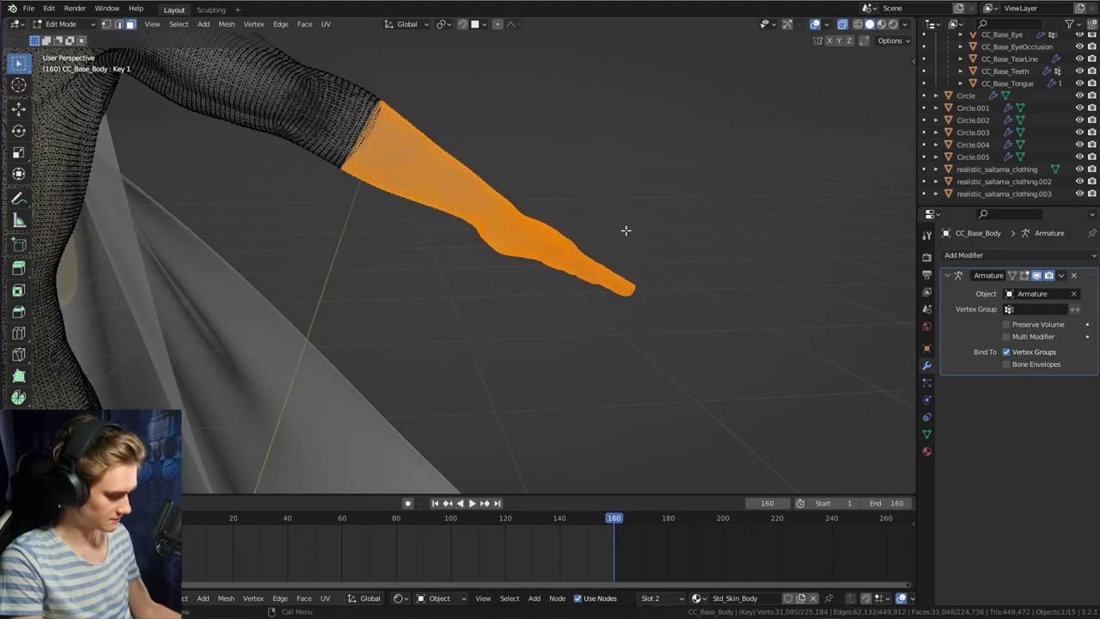
key("shift+d")
right_click(625, 230)
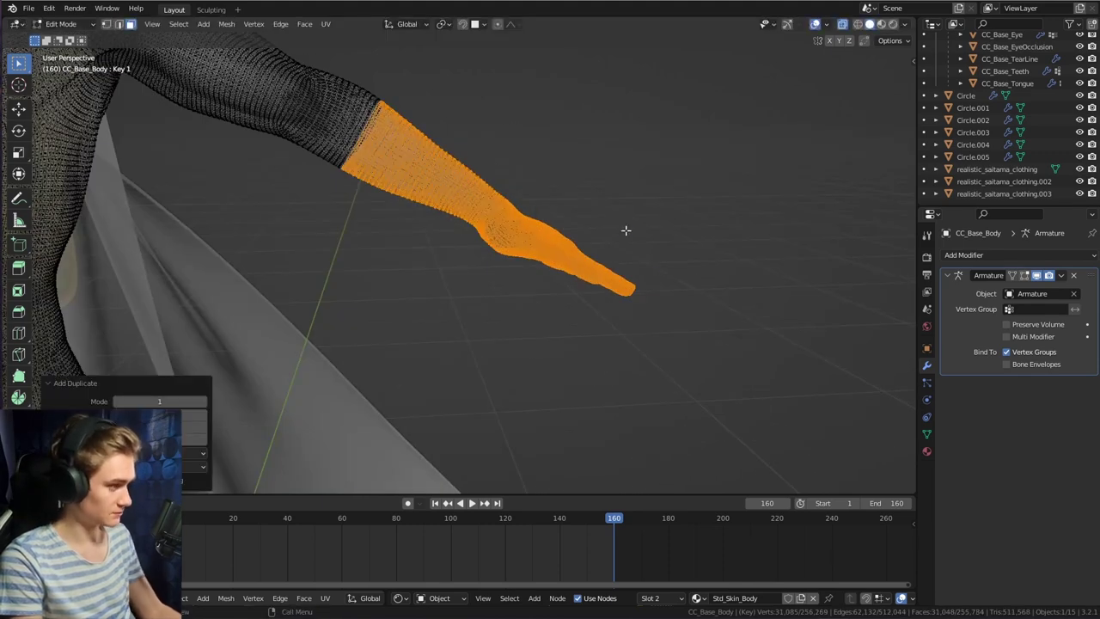
Separate the duplicated forearm and hand into its own object
key("p")
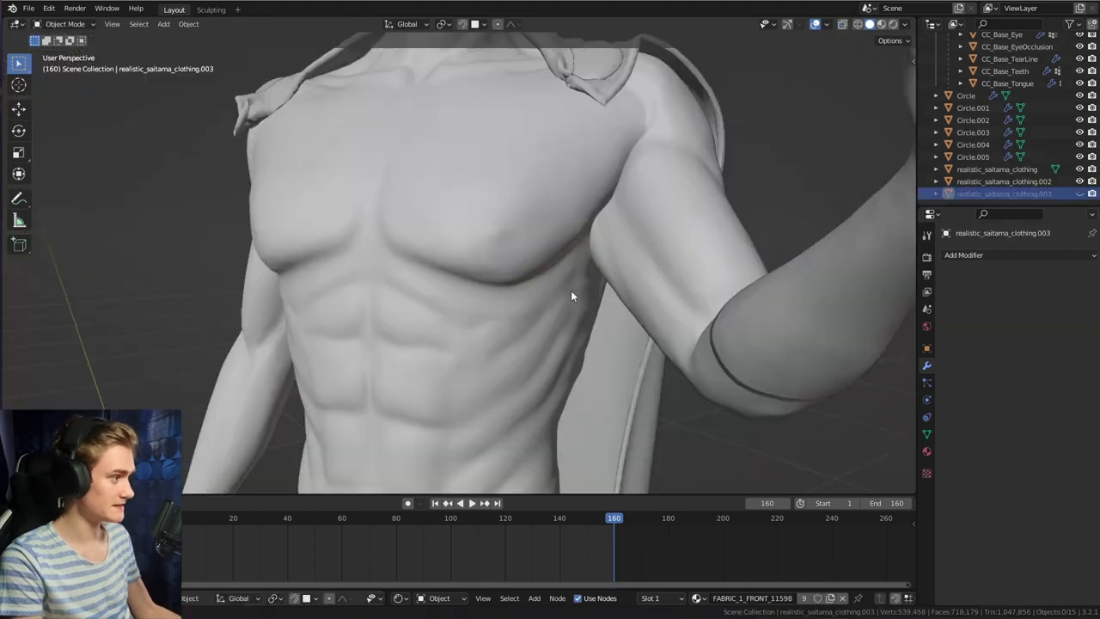
middle_click_drag(570, 290, 487, 258)
scroll(497, 249, "up", 3)
scroll(453, 147, "down", 3)
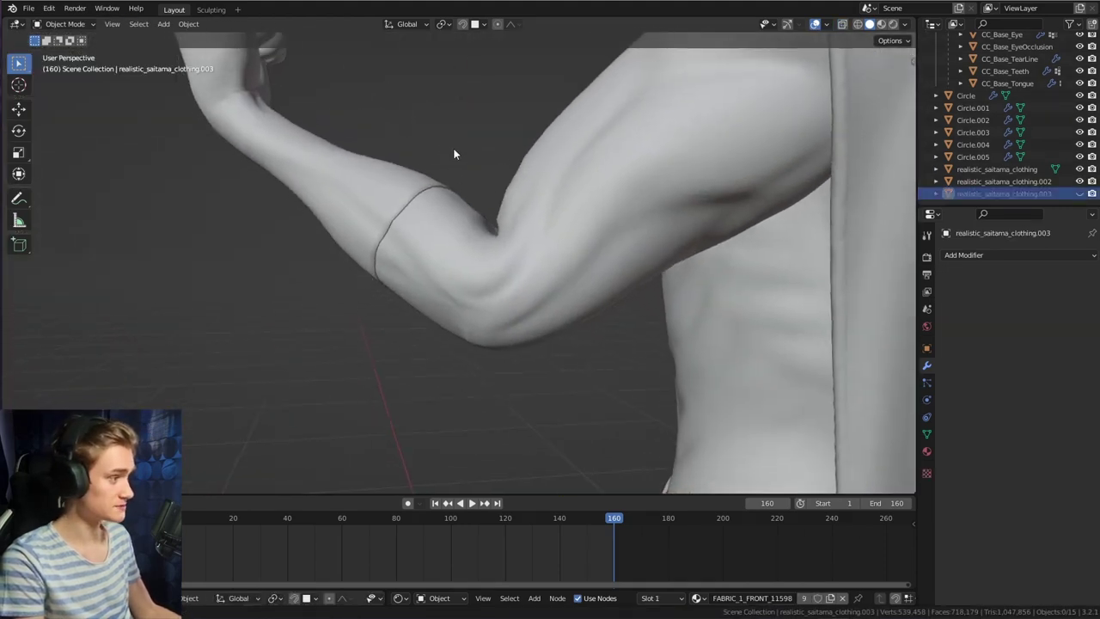
middle_click_drag(453, 147, 382, 303)
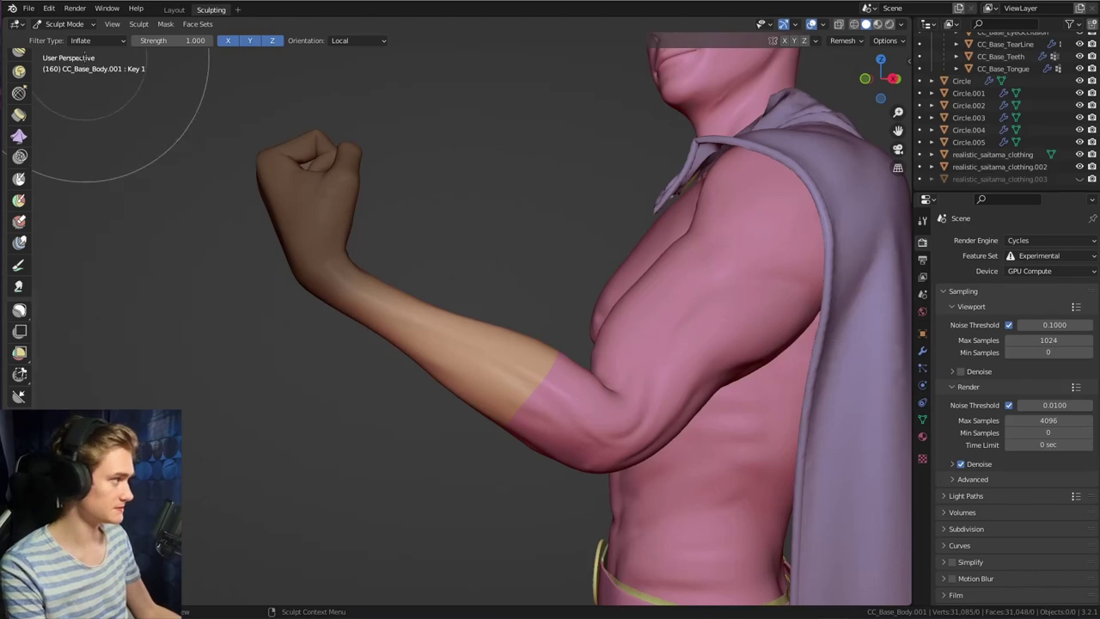
middle_click_drag(221, 106, 538, 359)
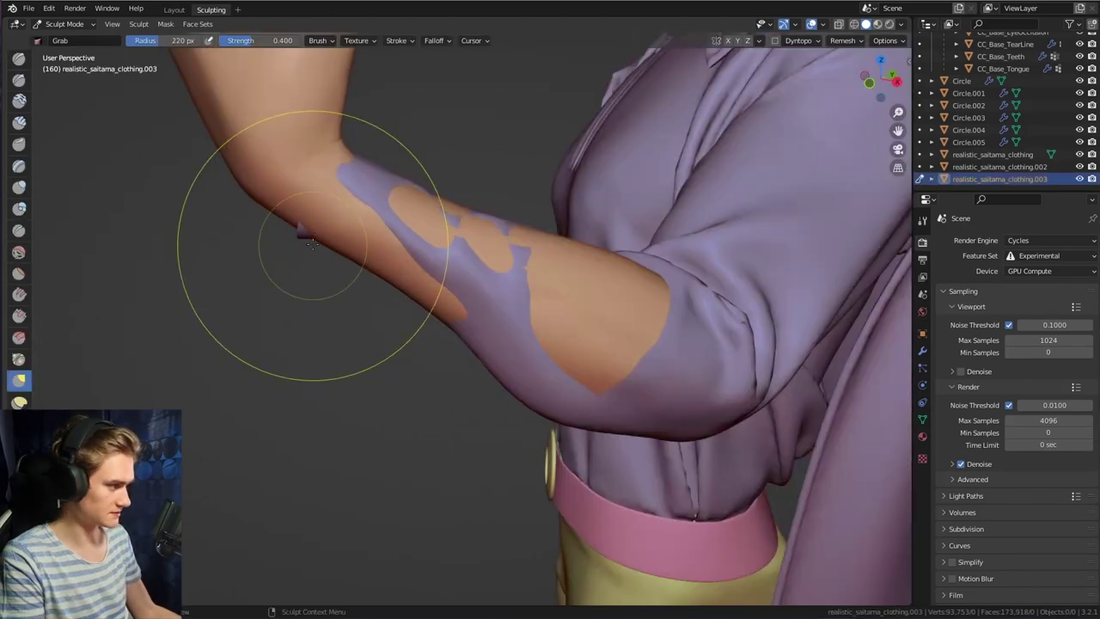
Grab-sculpt the sleeve over the forearm, shrinking the brush to 181 then 133 px
left_click_drag(418, 197, 521, 253)
mouse_move(520, 253)
middle_mouse_down()
mouse_move(442, 238)
mouse_move(449, 333)
middle_mouse_up()
key("f")
left_click(477, 354)
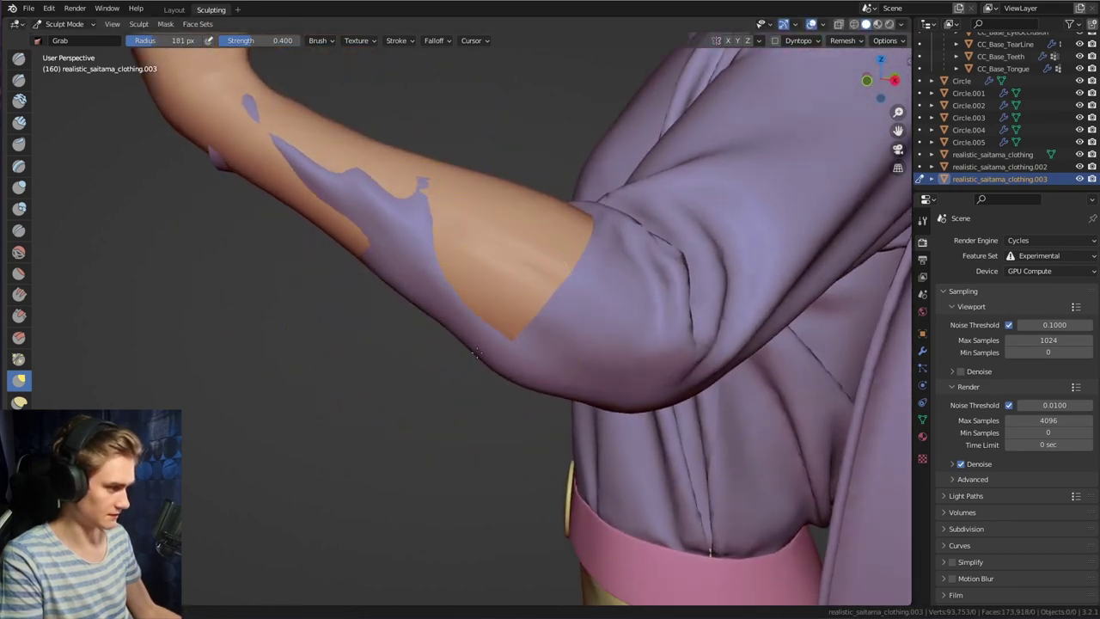
key("f")
left_click(430, 314)
mouse_move(466, 346)
middle_mouse_down()
mouse_move(430, 315)
mouse_move(432, 351)
mouse_move(499, 314)
mouse_move(535, 263)
mouse_move(505, 258)
mouse_move(466, 294)
middle_mouse_up()
Deepen the elbow crease with a 26 px Crease brush
left_click_drag(459, 320, 441, 287)
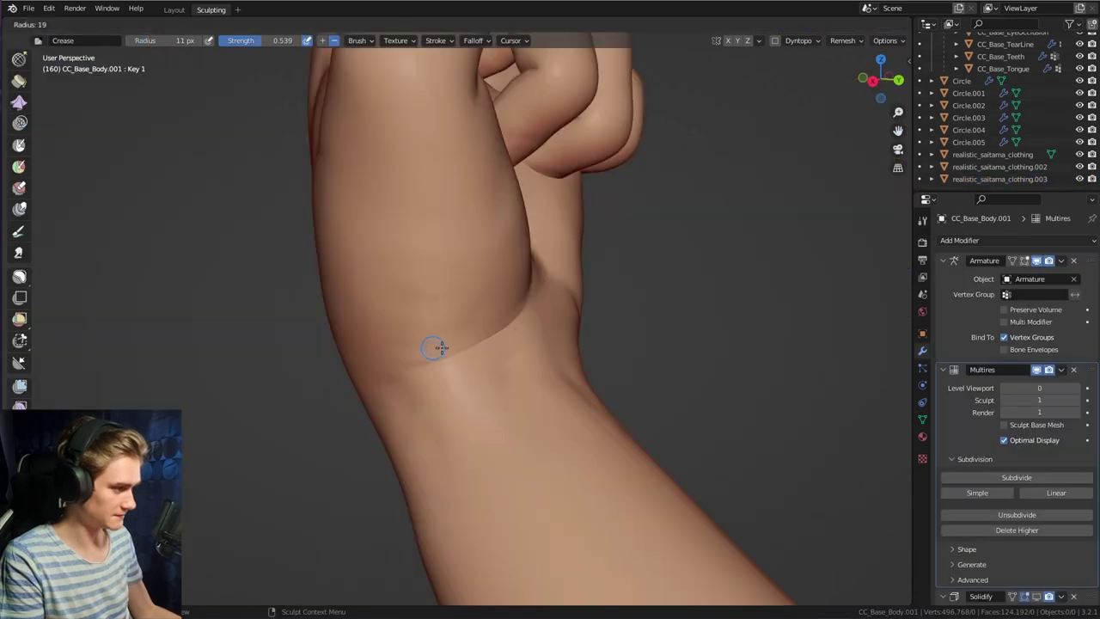
left_click(438, 348)
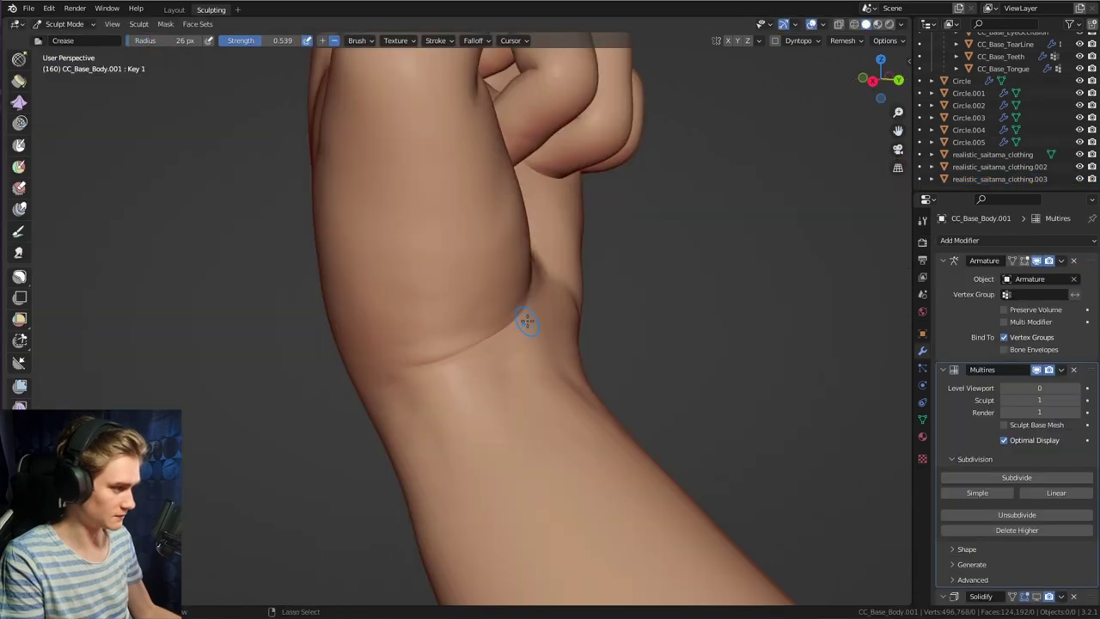
middle_click_drag(443, 352, 445, 350)
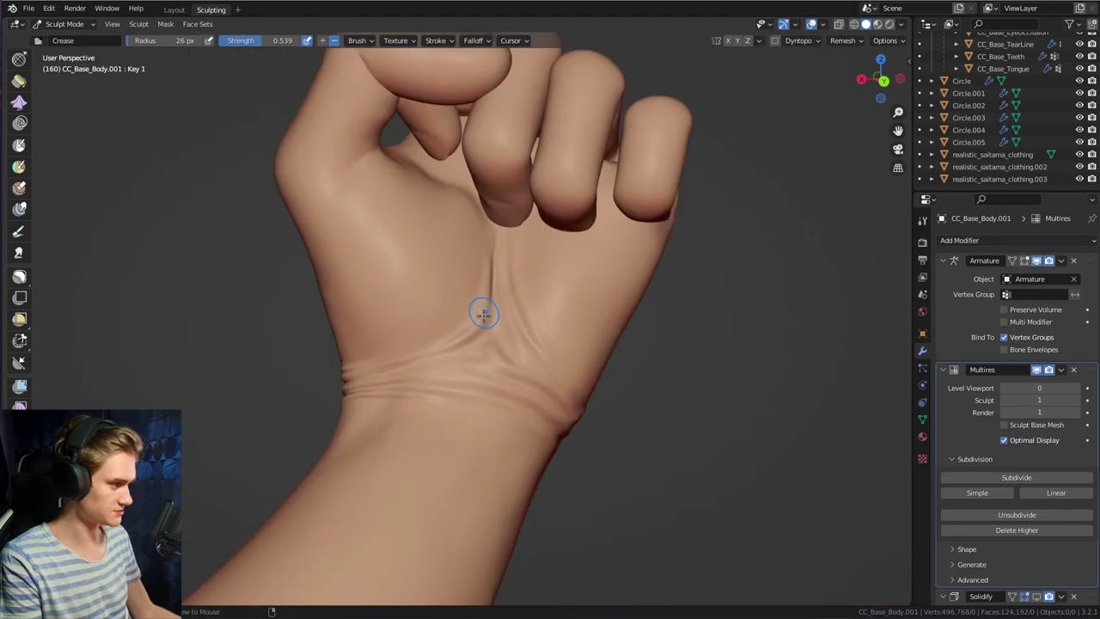
scroll(455, 325, "up", 2)
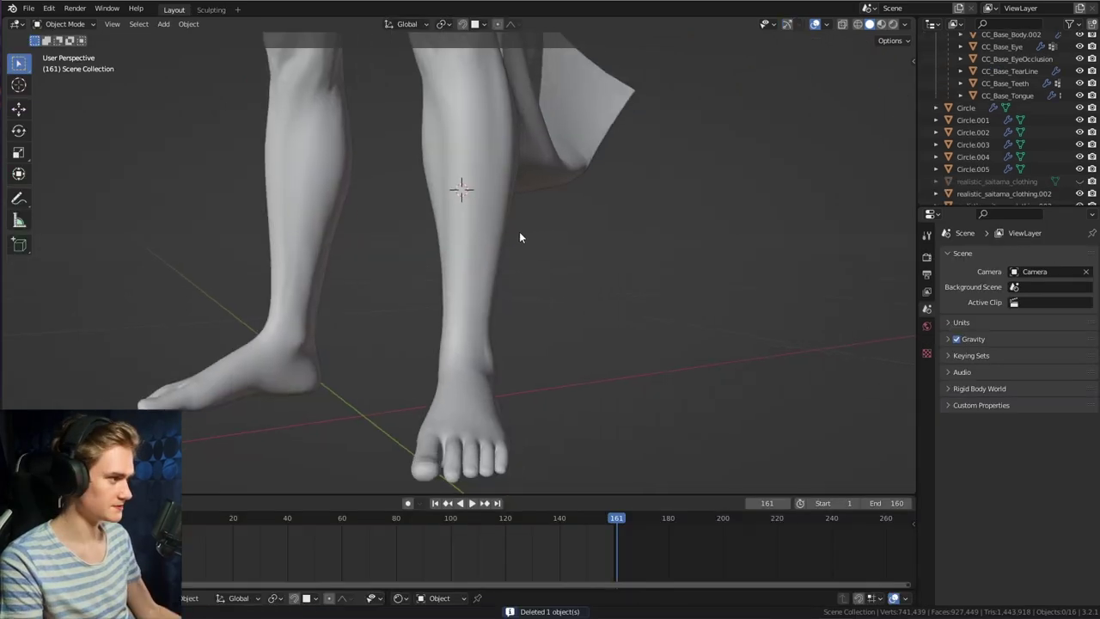
Add a plane rotated over the shin and bridge its edge rings into a leg tube
key("shift+a")
left_click(590, 238)
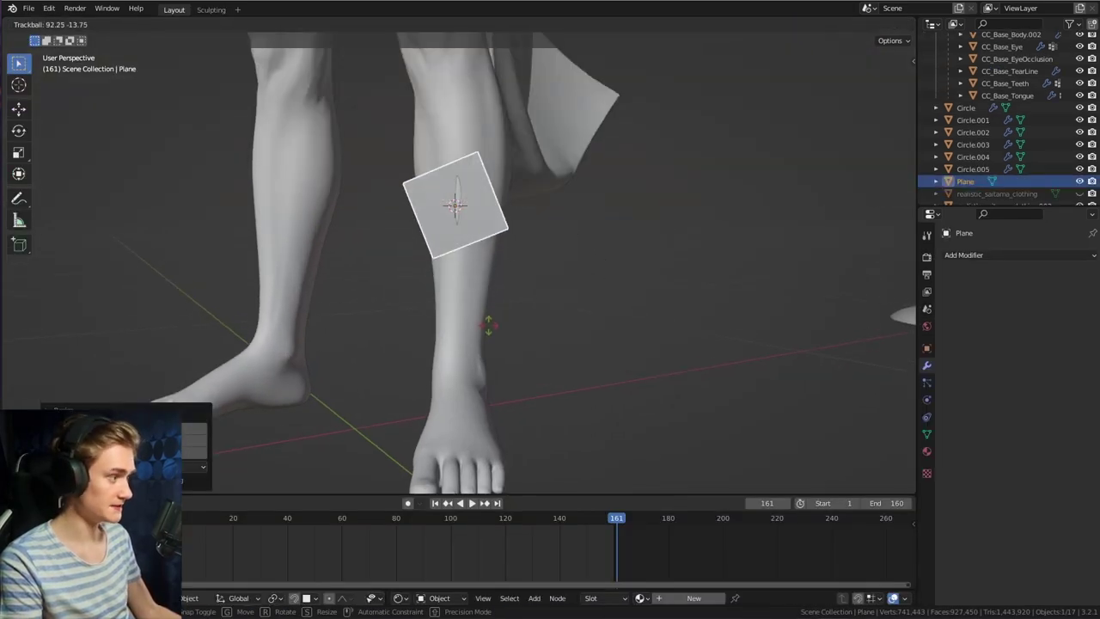
left_click(547, 271)
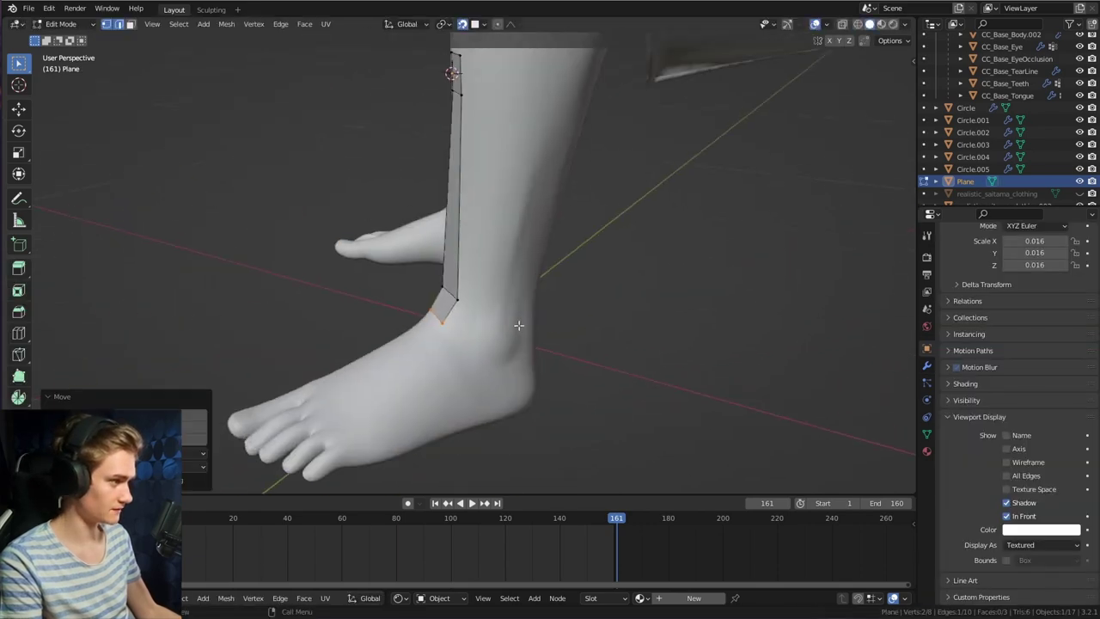
middle_click_drag(518, 324, 550, 310)
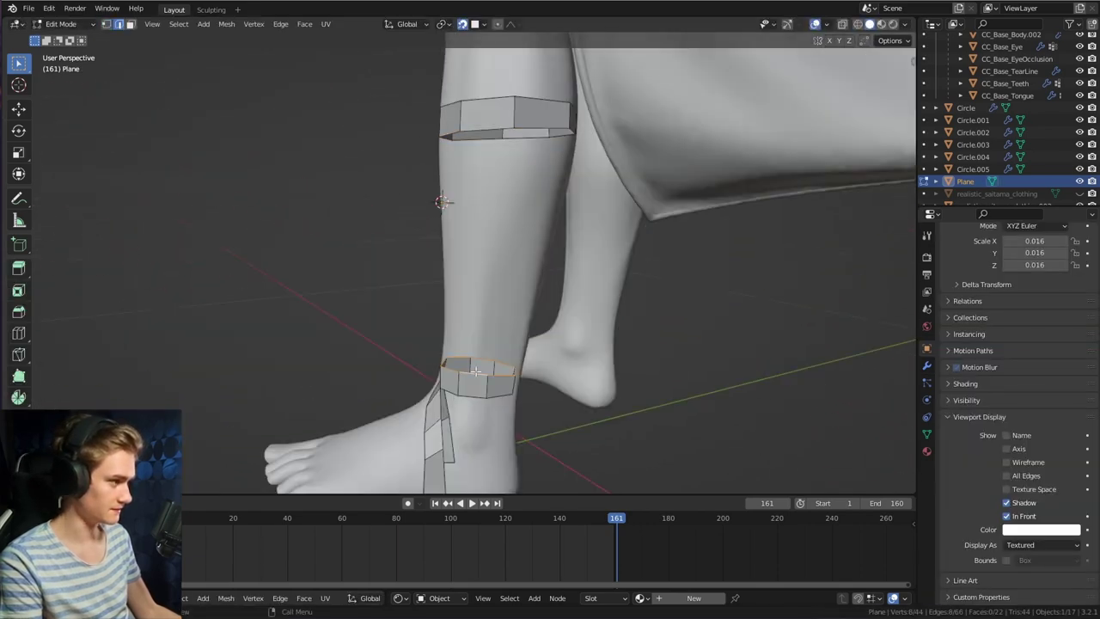
key("ctrl+e")
left_click(567, 206)
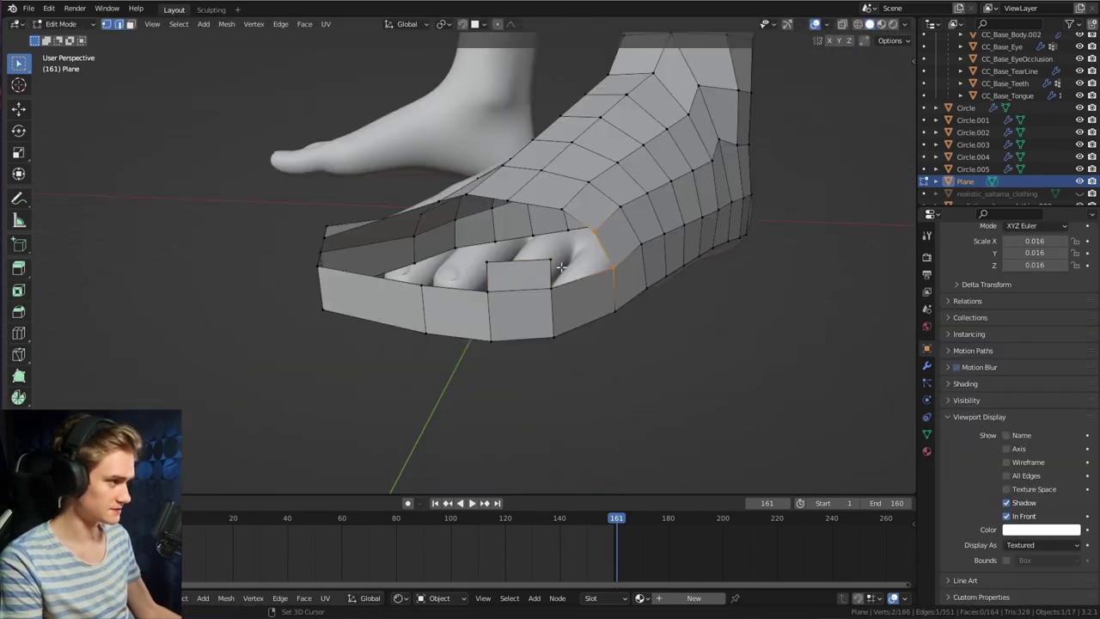
middle_click_drag(550, 327, 585, 322)
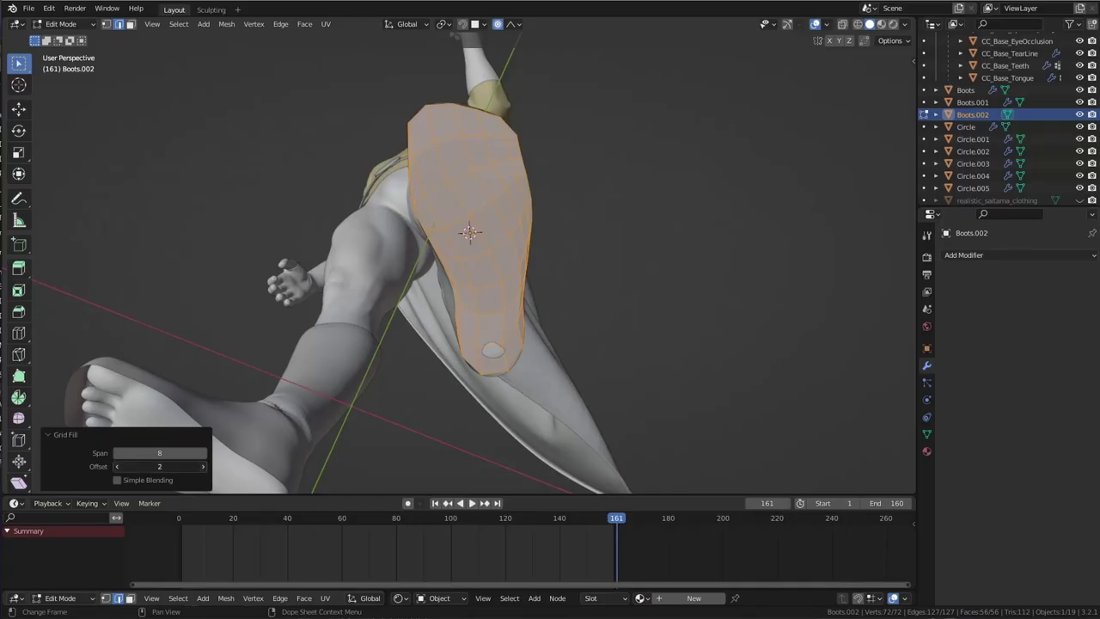
Grid-fill the boot sole and give it a Solidify thickness of 0.518 m
left_click(203, 465)
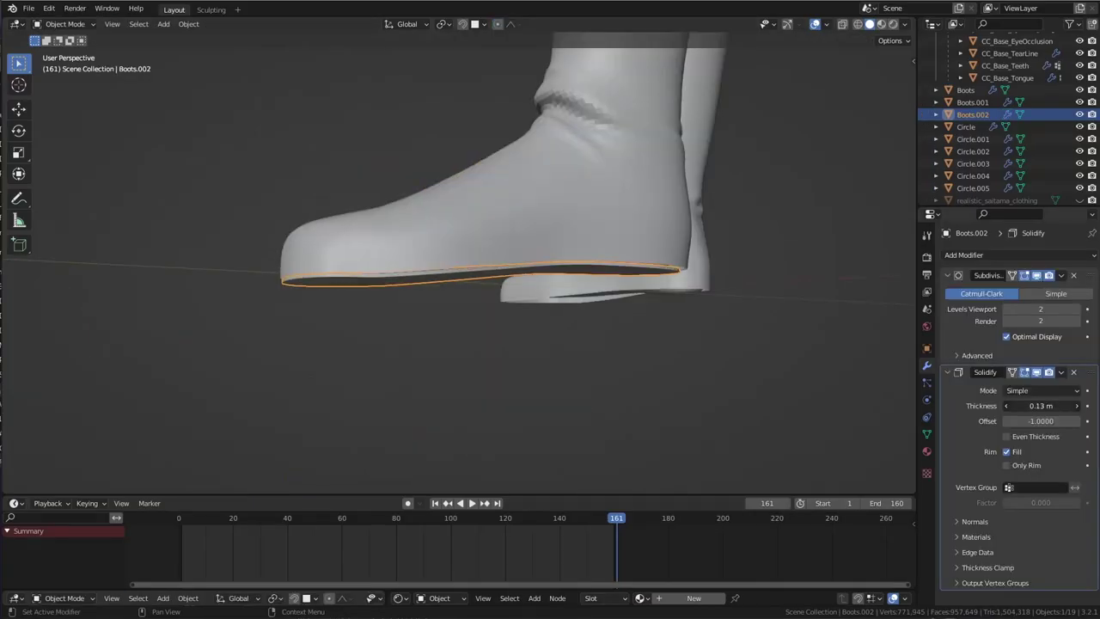
left_click_drag(1040, 406, 1070, 406)
middle_click_drag(559, 335, 534, 312)
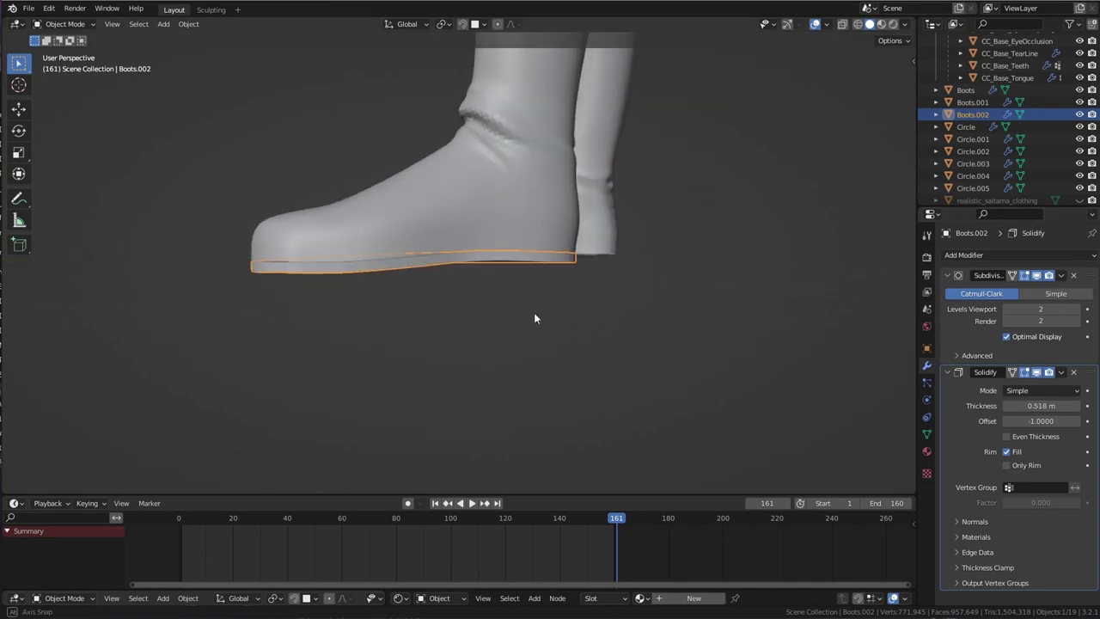
Duplicate the sole in place and slide its edge loop to form a second sole layer
key("shift+d")
right_click(602, 301)
middle_click_drag(602, 301, 584, 263)
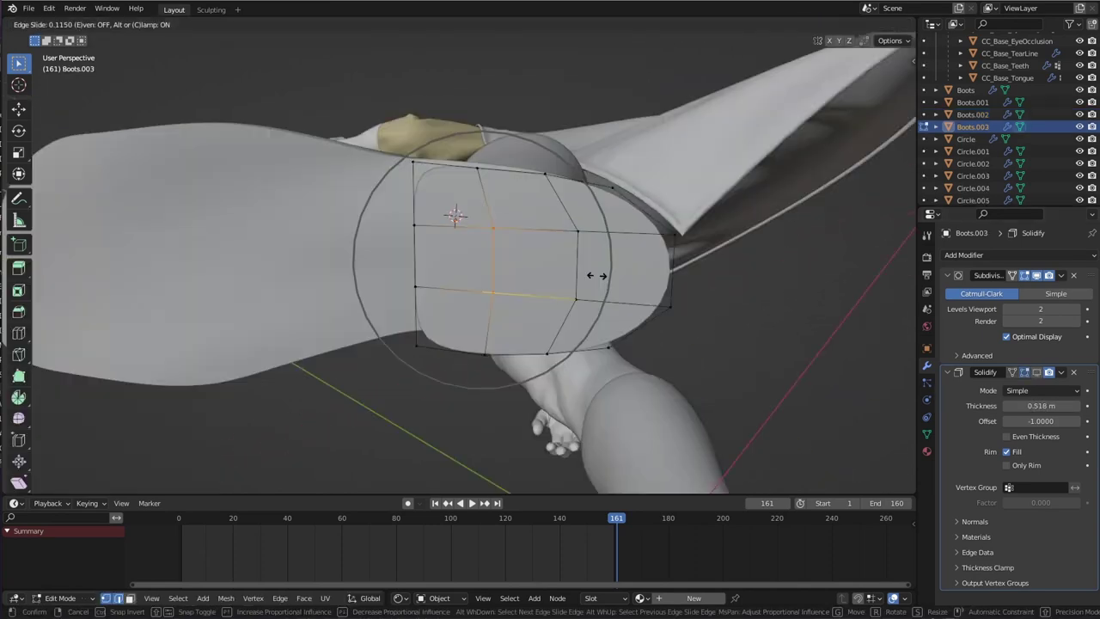
left_click(596, 275)
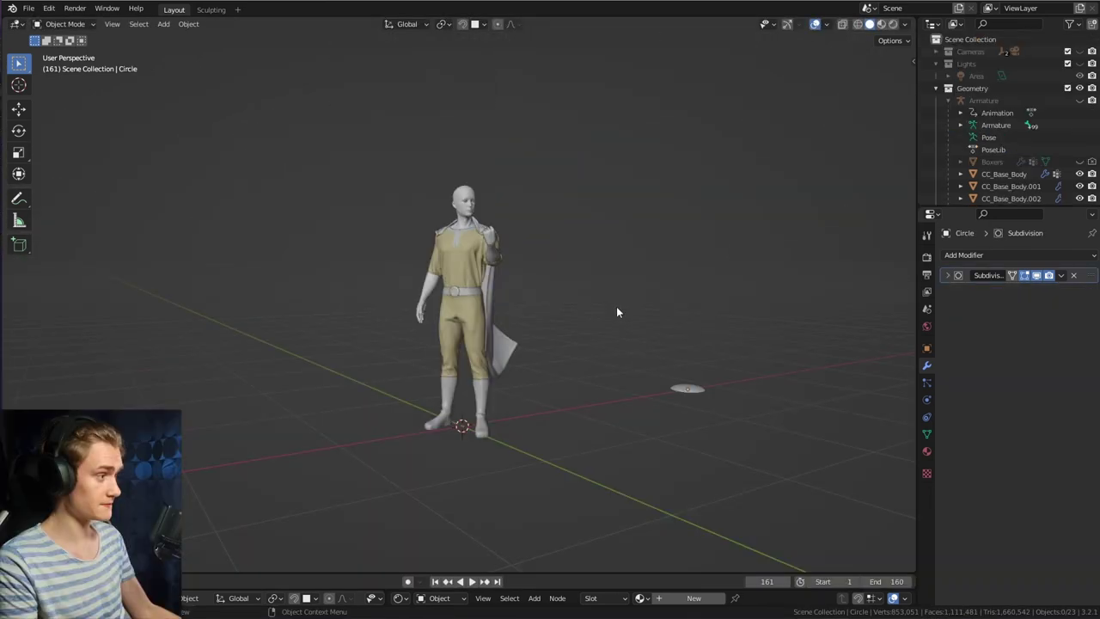
Switch to Material Preview to show the white boots, yellow suit and cape
scroll(616, 312, "up", 2)
mouse_move(616, 312)
middle_mouse_down()
mouse_move(575, 319)
mouse_move(585, 306)
middle_mouse_up()
key("z")
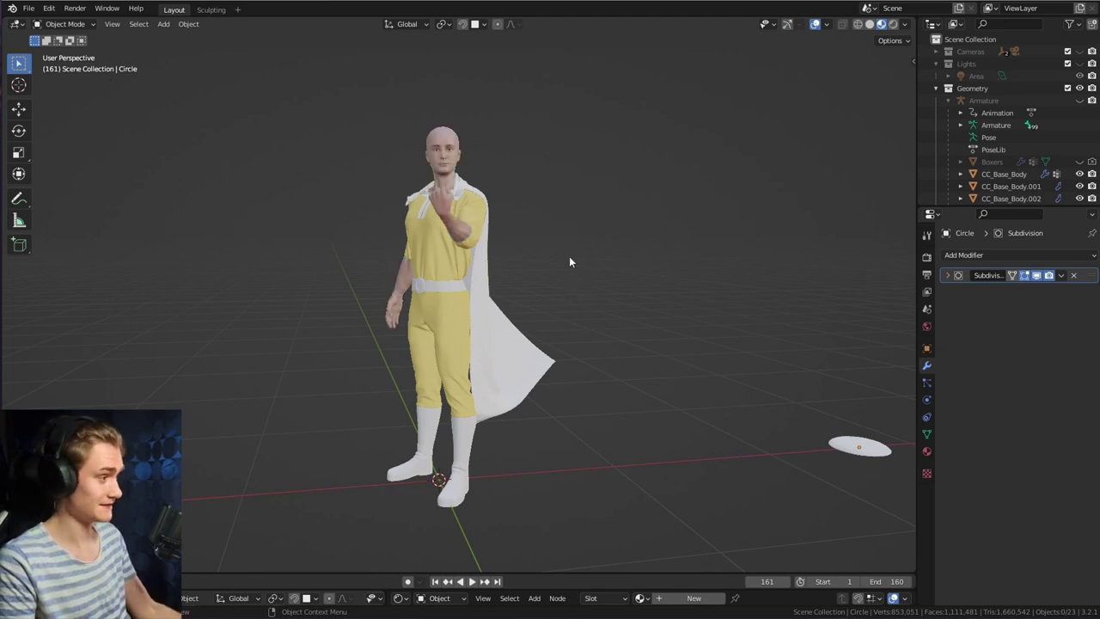
Inspect the red-gloved, red-booted character from the front and select the boots to check their Multires modifier
scroll(569, 262, "up", 7)
middle_click_drag(438, 311, 424, 350)
scroll(469, 289, "down", 6)
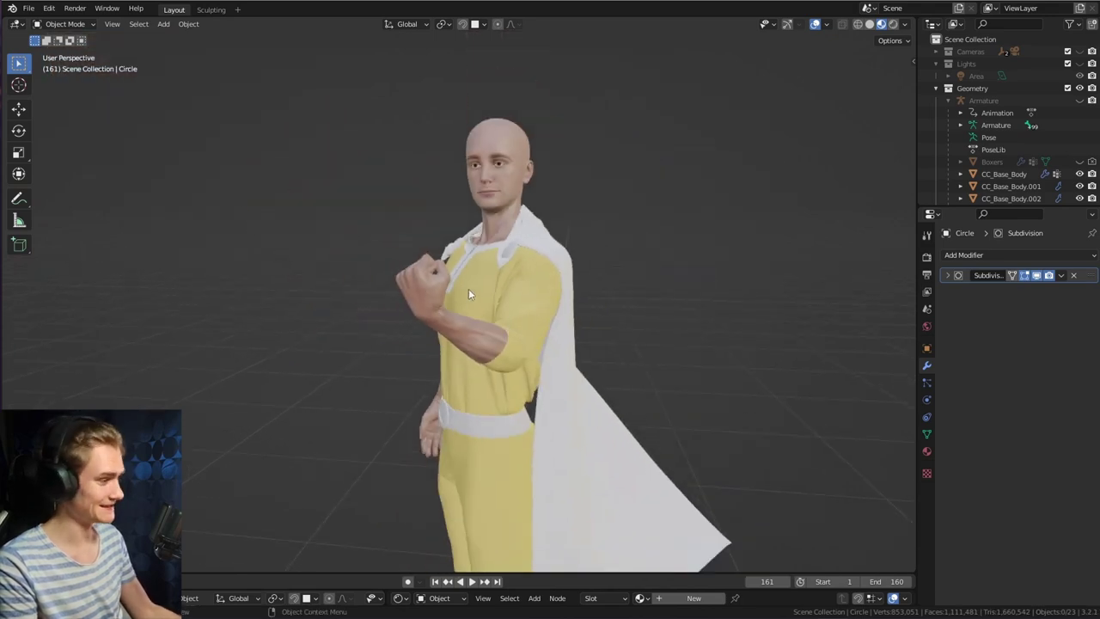
middle_click_drag(469, 289, 526, 287)
scroll(494, 327, "down", 3)
left_click(494, 327)
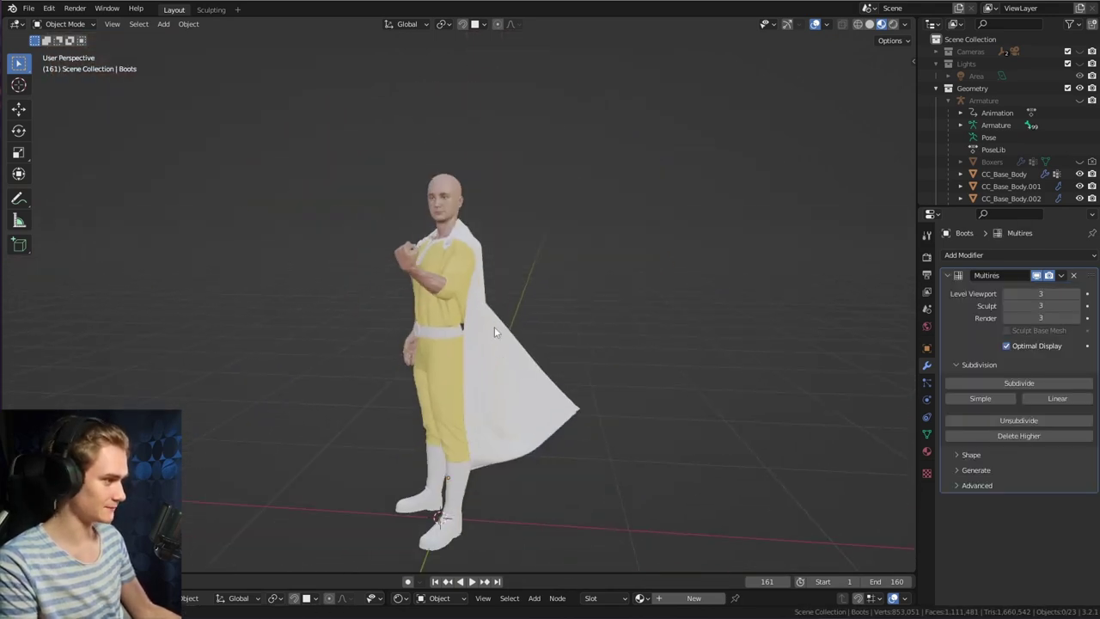
middle_click_drag(494, 326, 549, 292)
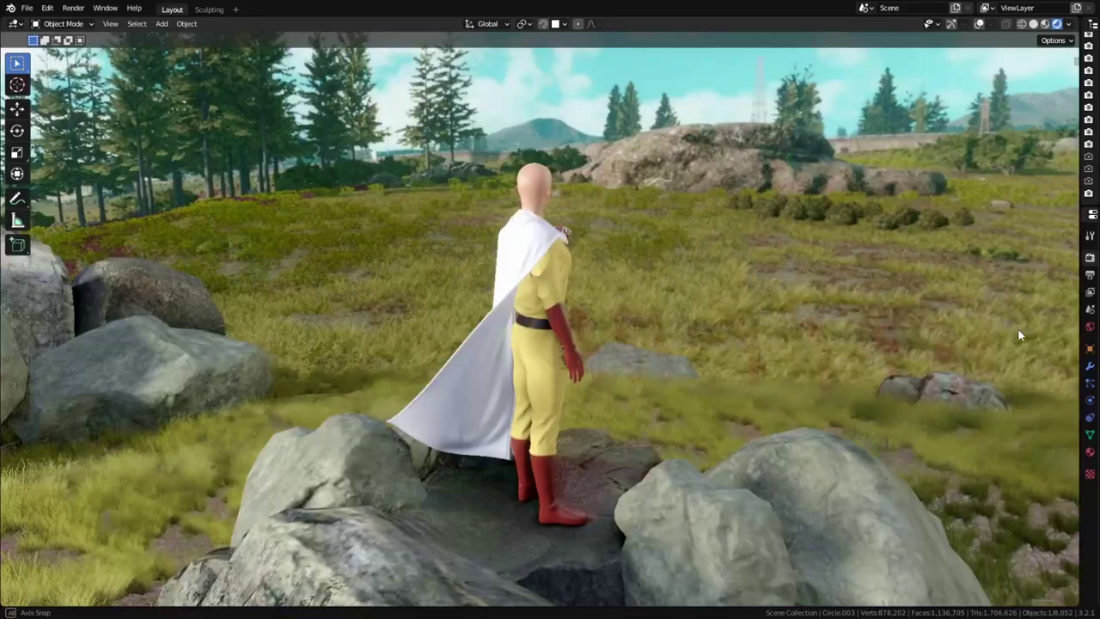
middle_click_drag(1018, 329, 858, 329)
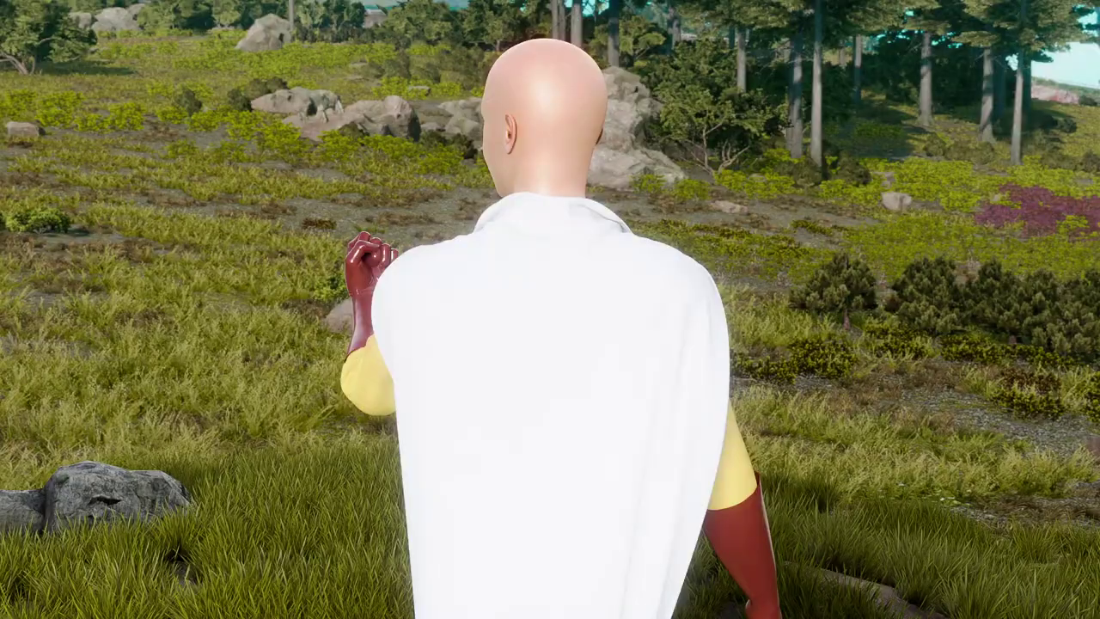